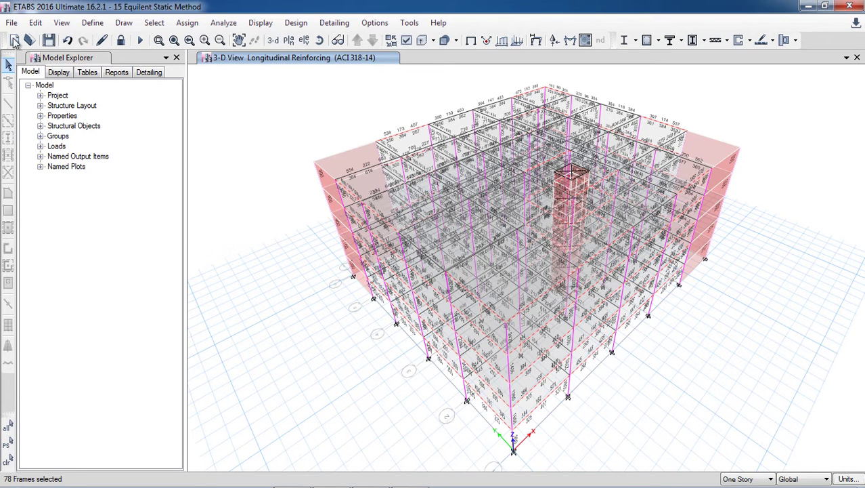
- Unlock the model, accepting the deletion of its analysis results
{"action": "left_click", "coordinate": [62, 24]}
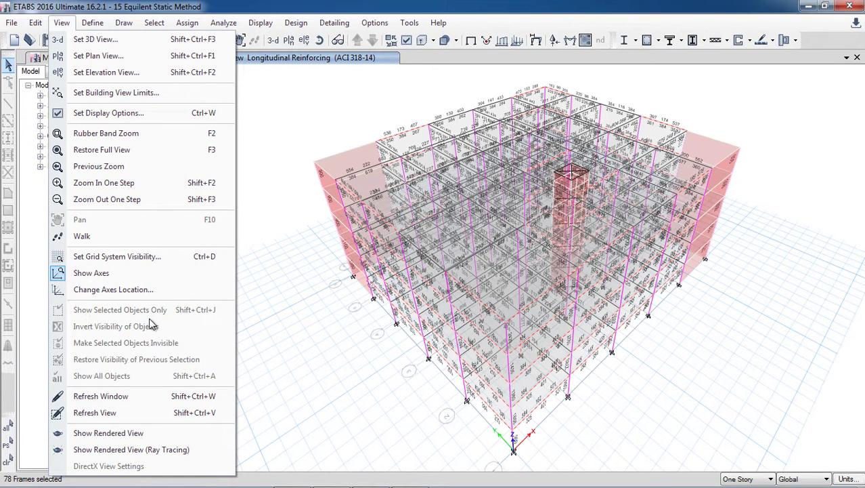
{"action": "key", "text": "Escape"}
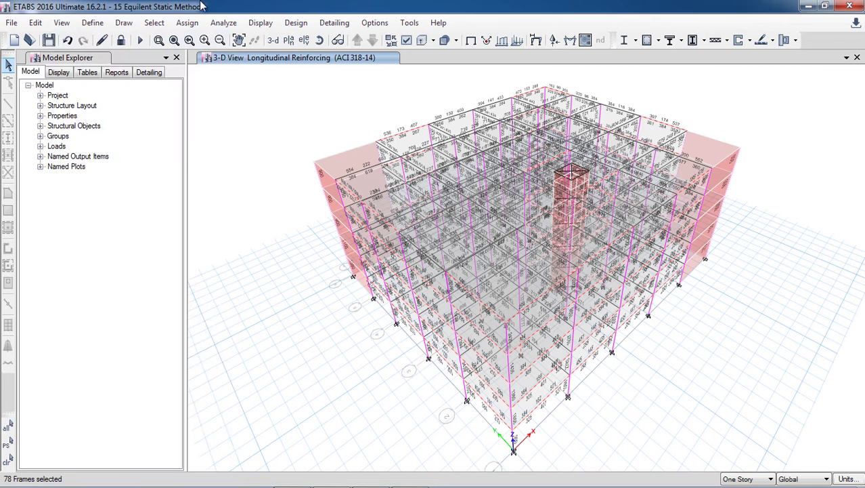
{"action": "left_click", "coordinate": [122, 42]}
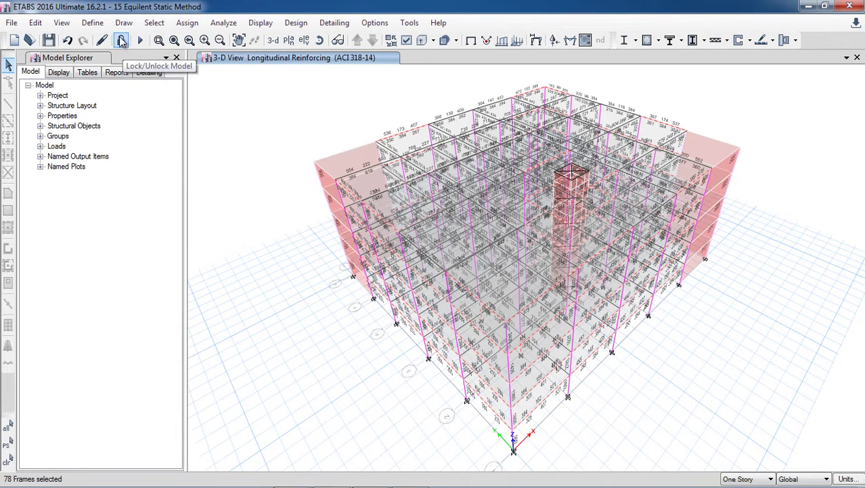
{"action": "left_click", "coordinate": [122, 41]}
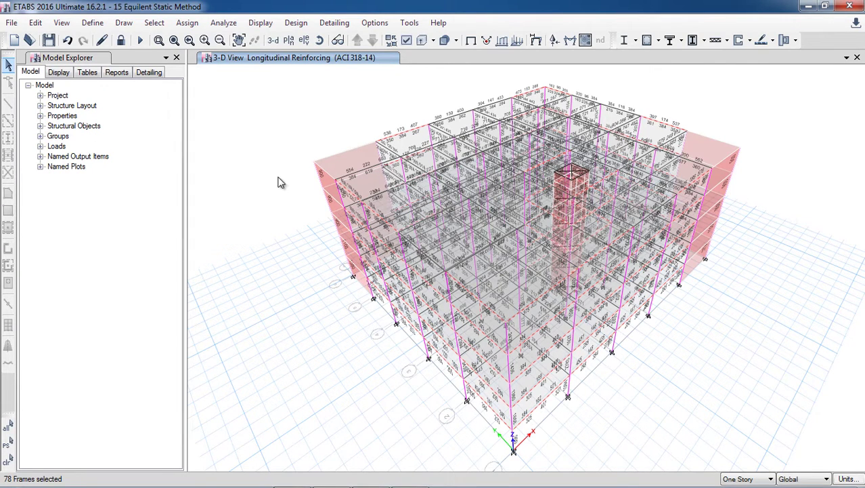
{"action": "left_click", "coordinate": [120, 40]}
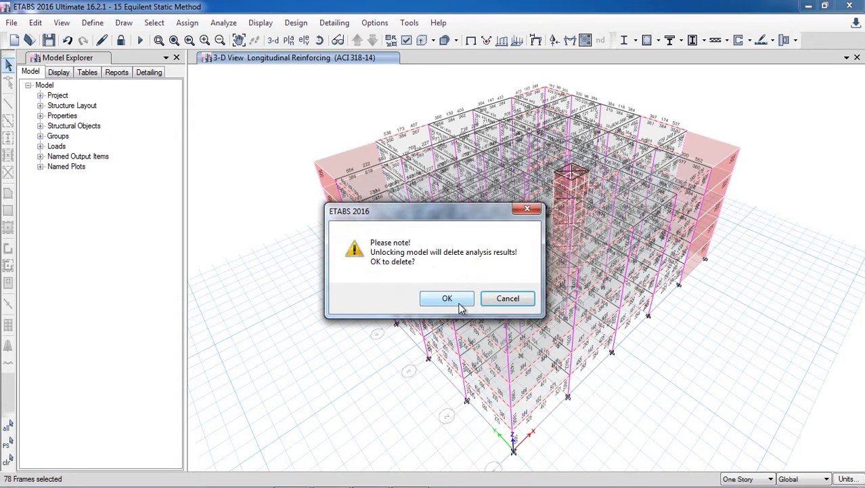
{"action": "left_click", "coordinate": [447, 298]}
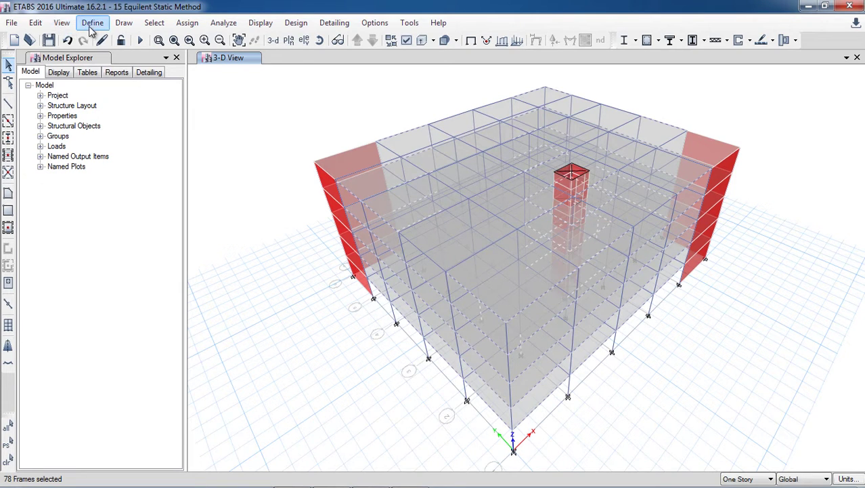
- Show only the selected frames in the 3D view
{"action": "left_click", "coordinate": [61, 23]}
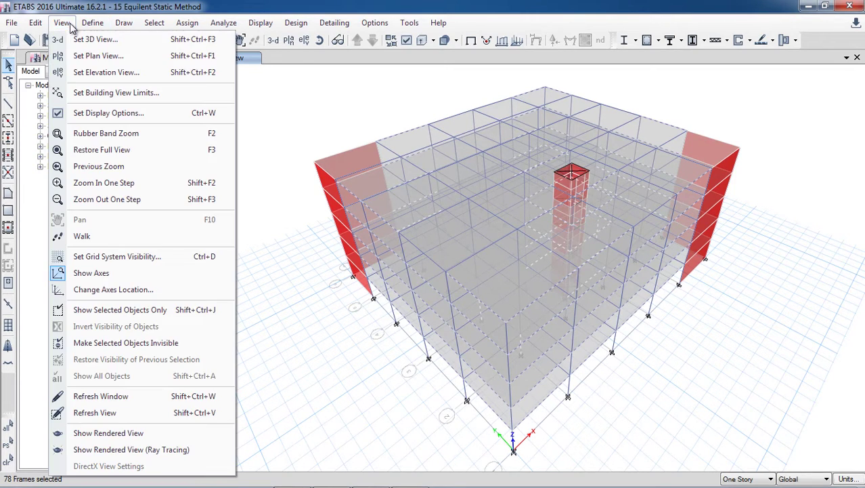
{"action": "left_click", "coordinate": [153, 311]}
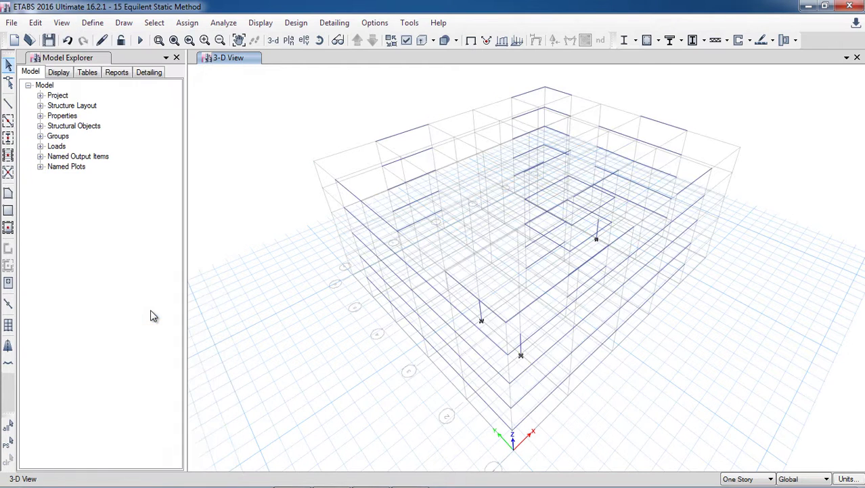
{"action": "left_click", "coordinate": [320, 39]}
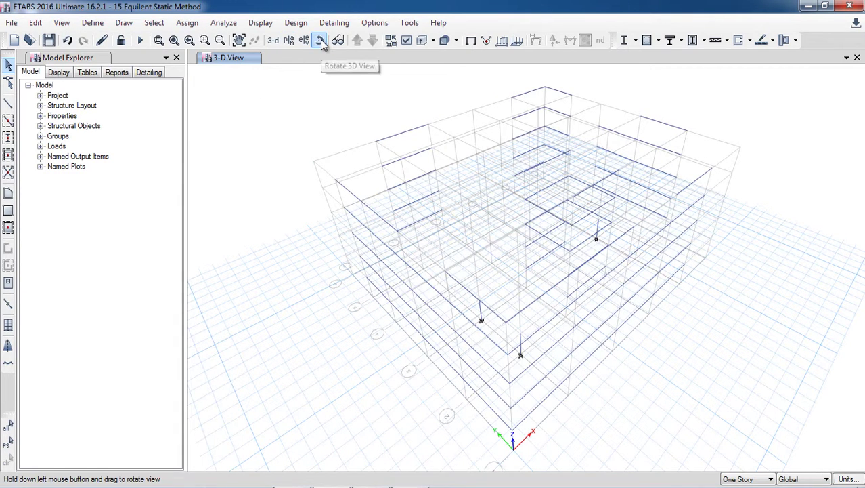
{"action": "left_click_drag", "start_coordinate": [658, 402], "coordinate": [629, 346]}
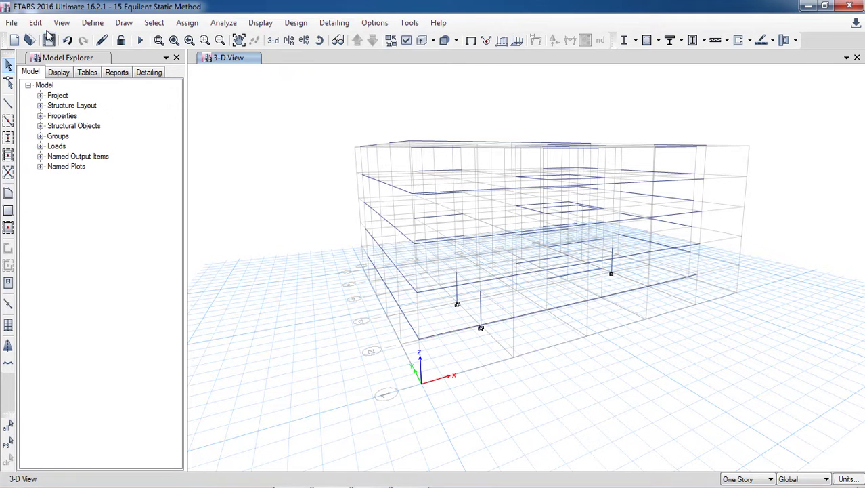
- Review the defined frame sections and inspect the section property assigned to one of the displayed Story4 beams
{"action": "left_click", "coordinate": [91, 23]}
{"action": "mouse_move", "coordinate": [122, 60]}
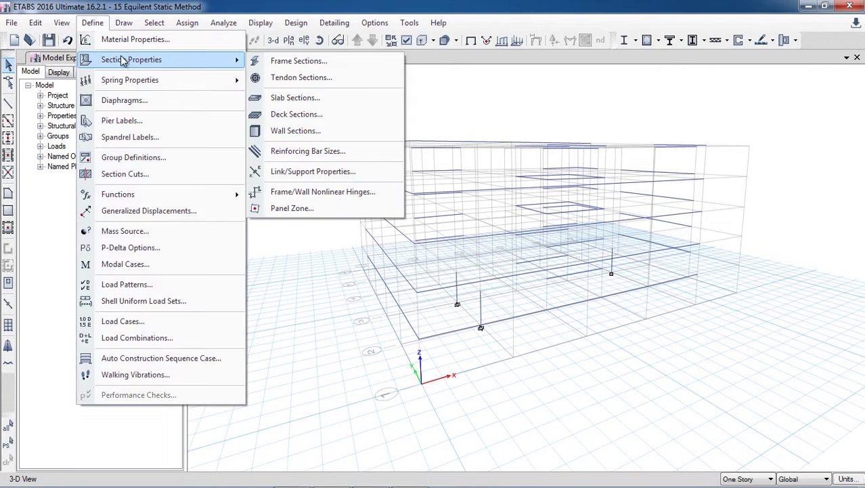
{"action": "left_click", "coordinate": [299, 61]}
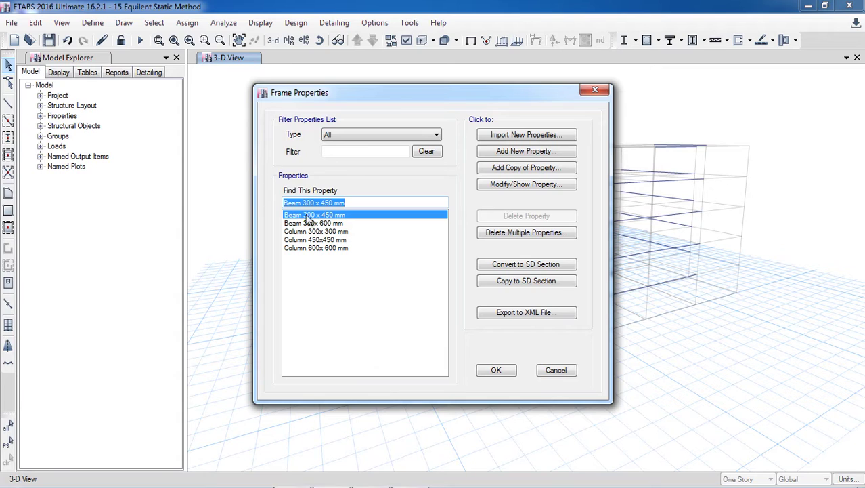
{"action": "left_click", "coordinate": [343, 224]}
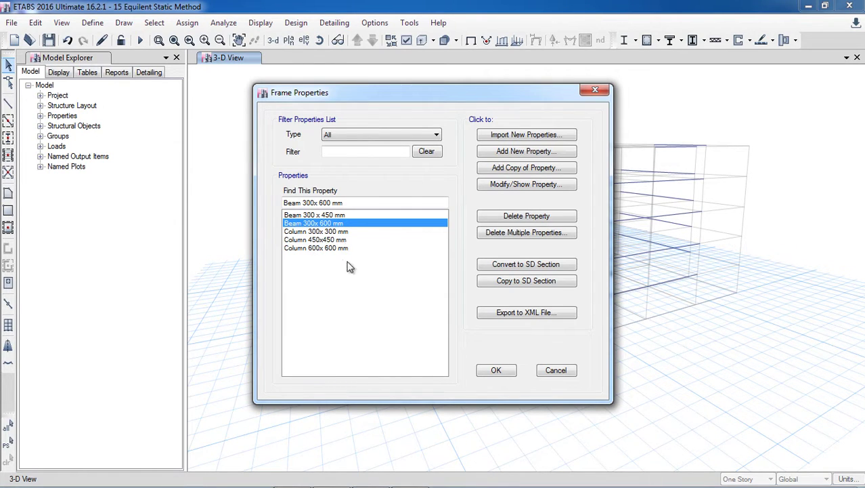
{"action": "left_click", "coordinate": [556, 374]}
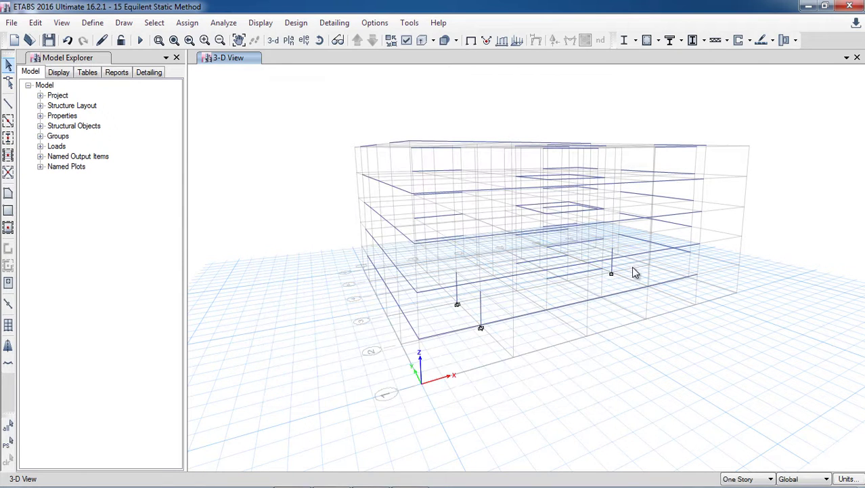
{"action": "right_click", "coordinate": [387, 189]}
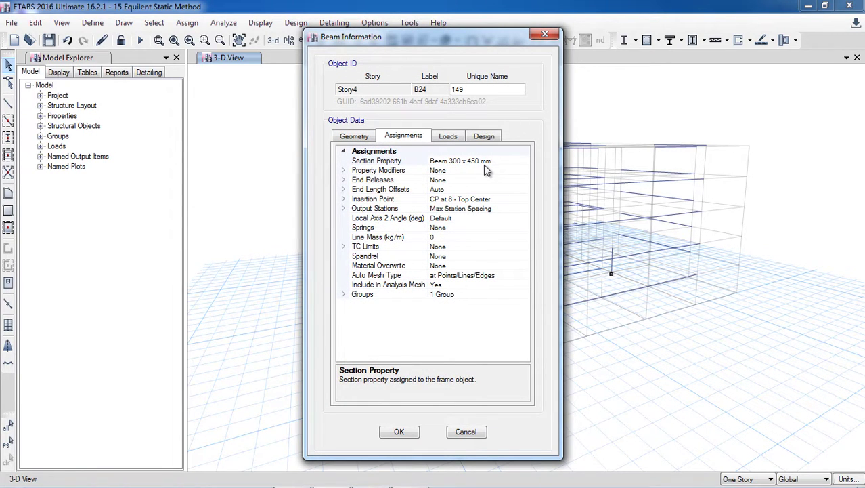
{"action": "left_click", "coordinate": [546, 34]}
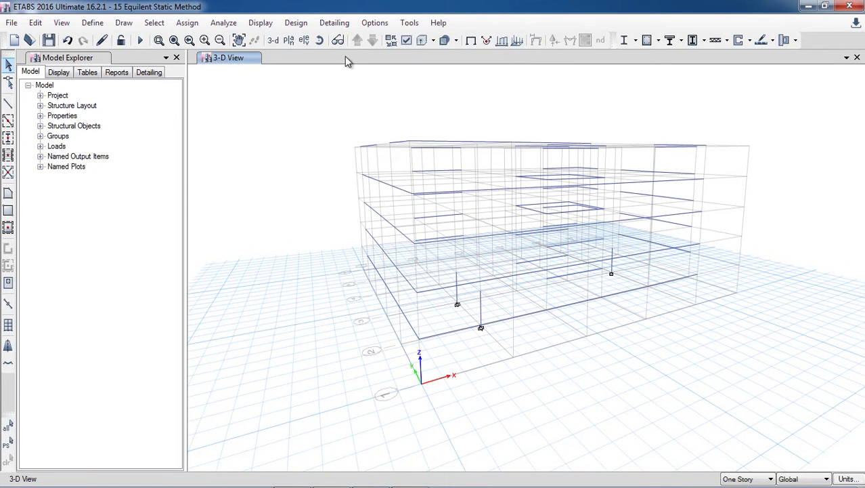
- Select all the displayed beams across the stories and assign them the Beam 300x 600 mm section
{"action": "left_click", "coordinate": [314, 43]}
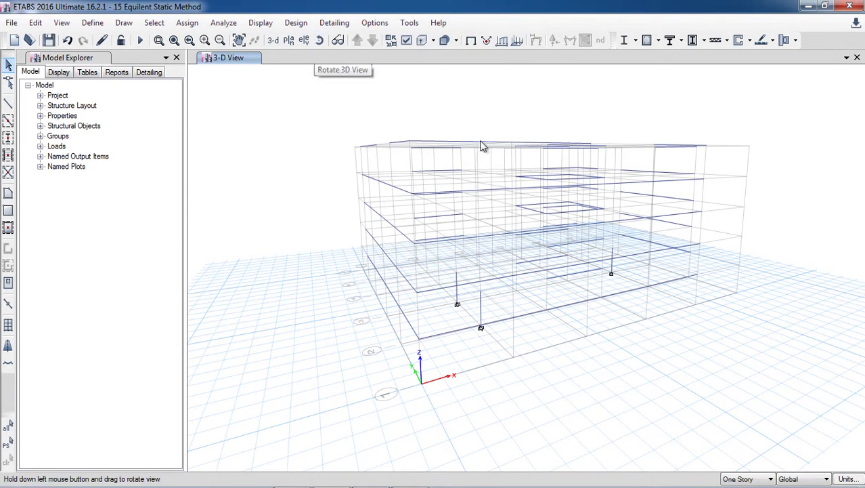
{"action": "left_click_drag", "start_coordinate": [718, 234], "coordinate": [675, 252]}
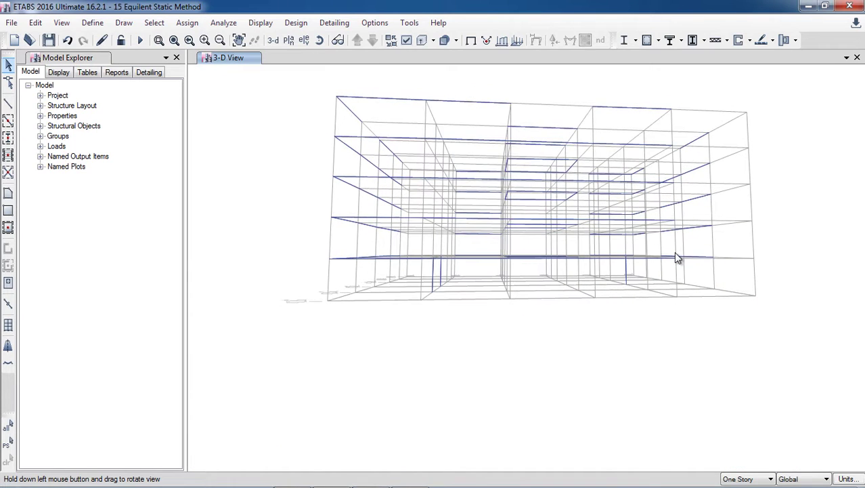
{"action": "left_click_drag", "start_coordinate": [310, 87], "coordinate": [755, 264]}
{"action": "left_click", "coordinate": [187, 22]}
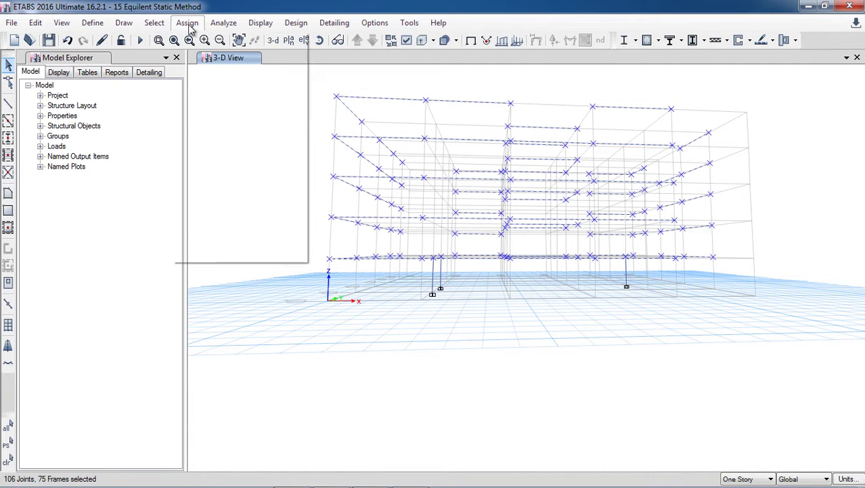
{"action": "mouse_move", "coordinate": [237, 58]}
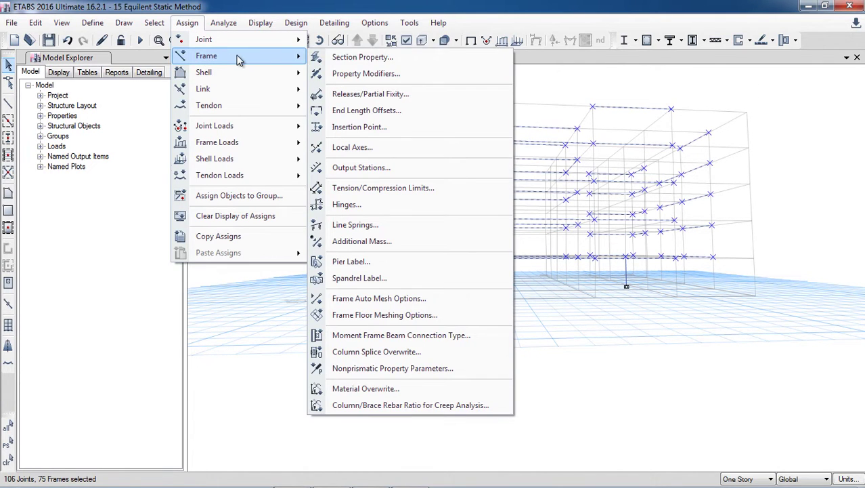
{"action": "left_click", "coordinate": [355, 58]}
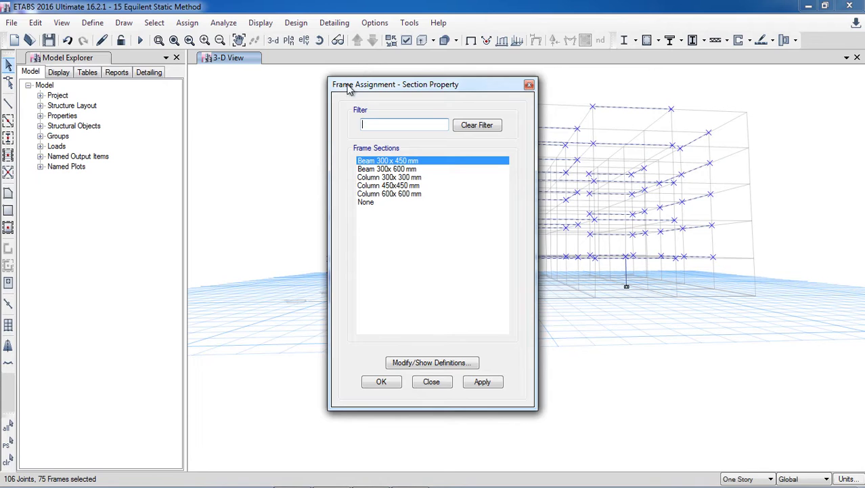
{"action": "left_click", "coordinate": [380, 170]}
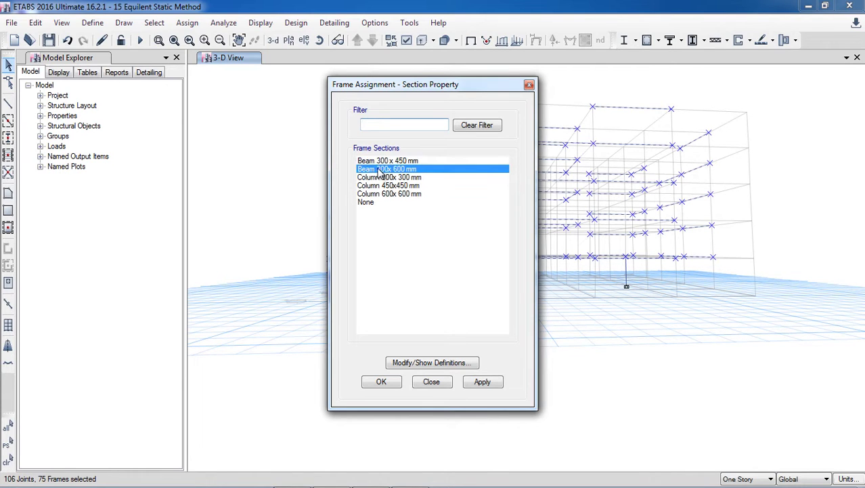
{"action": "left_click", "coordinate": [480, 382]}
{"action": "left_click", "coordinate": [383, 381]}
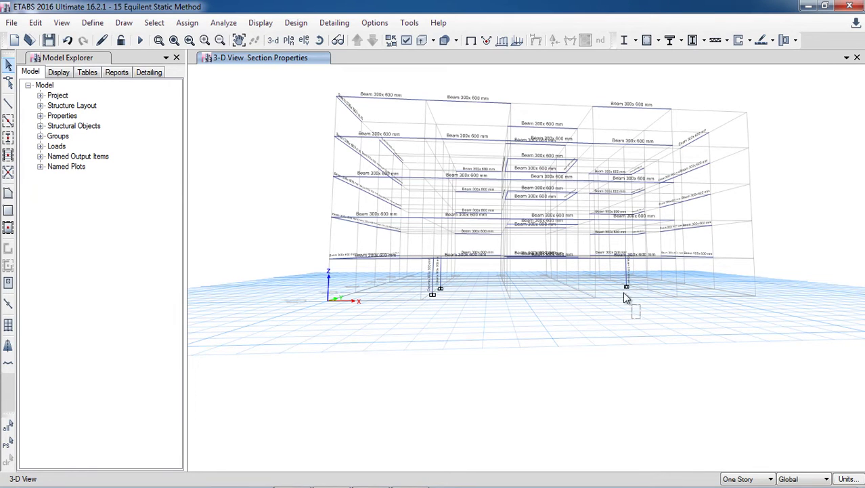
- Select the three displayed base-level columns and assign them the Column 450x450 mm section
{"action": "left_click_drag", "start_coordinate": [625, 295], "coordinate": [418, 274]}
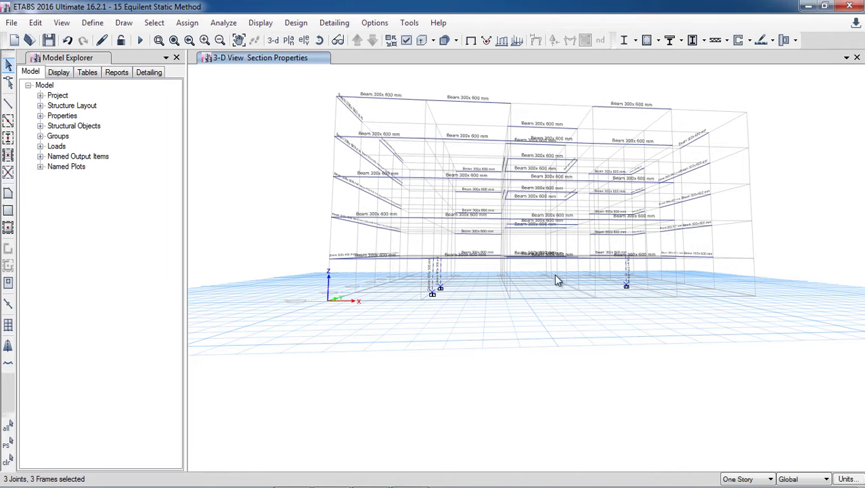
{"action": "left_click", "coordinate": [187, 23]}
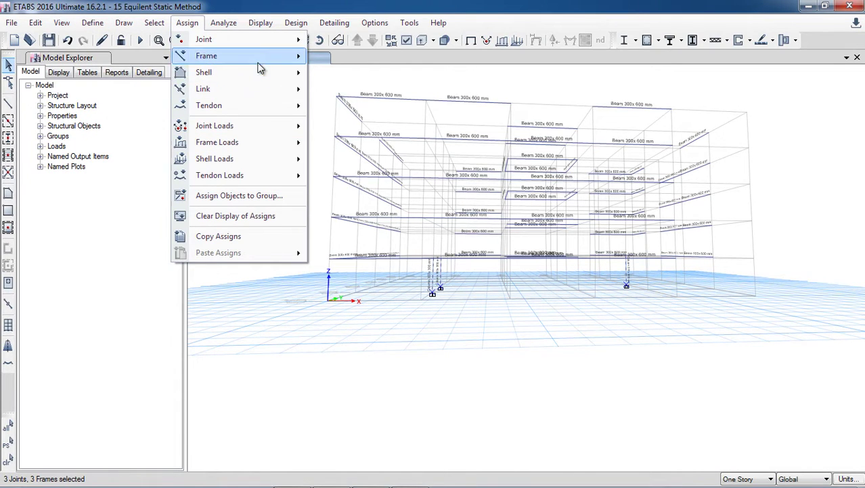
{"action": "mouse_move", "coordinate": [260, 60]}
{"action": "left_click", "coordinate": [318, 55]}
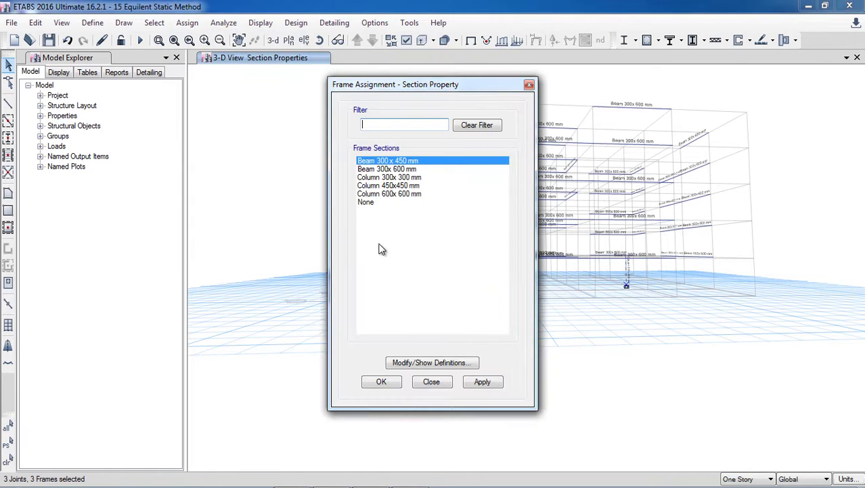
{"action": "left_click", "coordinate": [390, 194]}
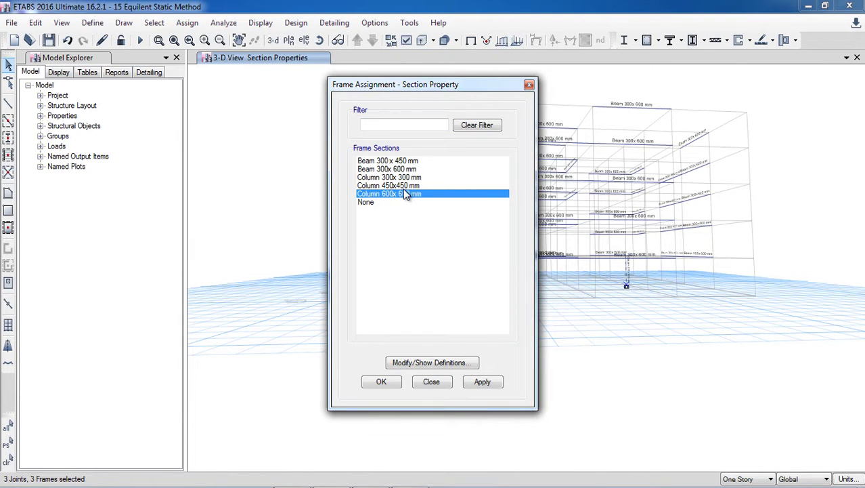
{"action": "left_click", "coordinate": [395, 186]}
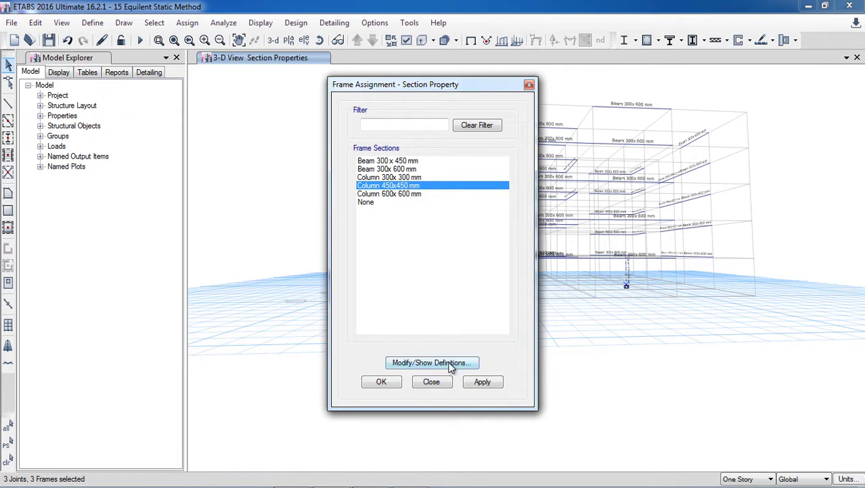
{"action": "left_click", "coordinate": [489, 382]}
{"action": "left_click", "coordinate": [381, 382]}
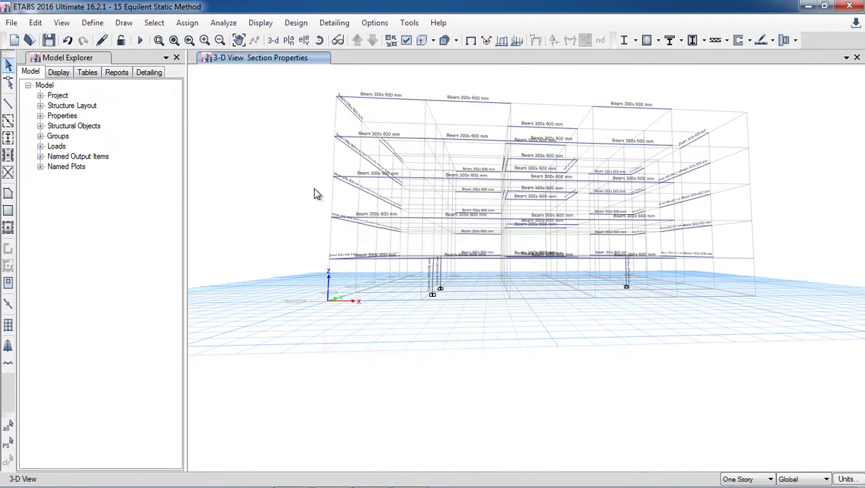
- Return to the default 3D view with all objects of the building shown, and run the analysis
{"action": "left_click", "coordinate": [272, 40]}
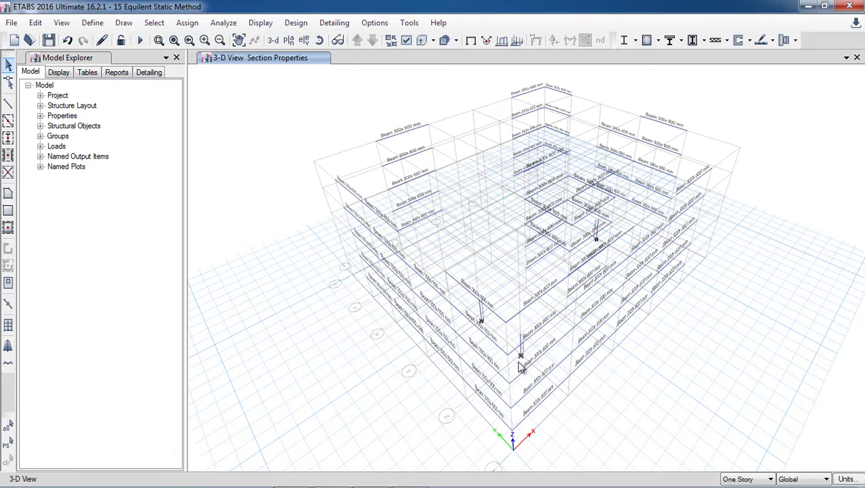
{"action": "scroll", "coordinate": [522, 361], "scroll_direction": "up", "scroll_amount": 5}
{"action": "scroll", "coordinate": [521, 325], "scroll_direction": "down", "scroll_amount": 2}
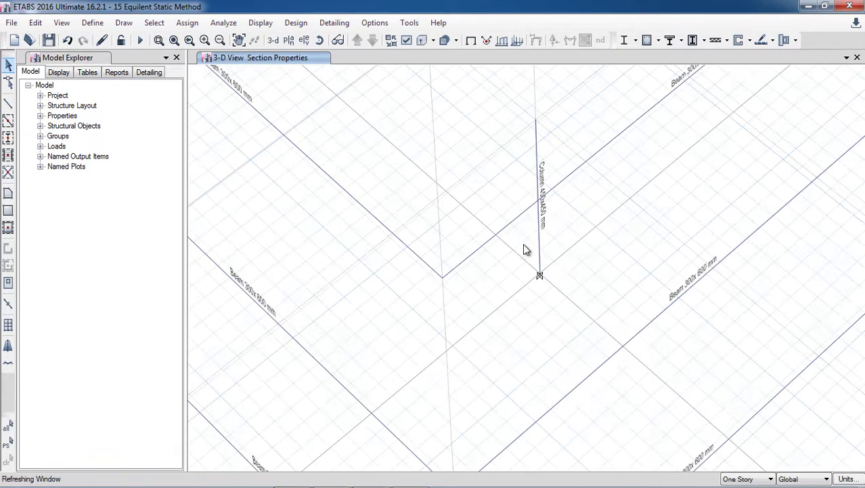
{"action": "scroll", "coordinate": [551, 274], "scroll_direction": "down", "scroll_amount": 5}
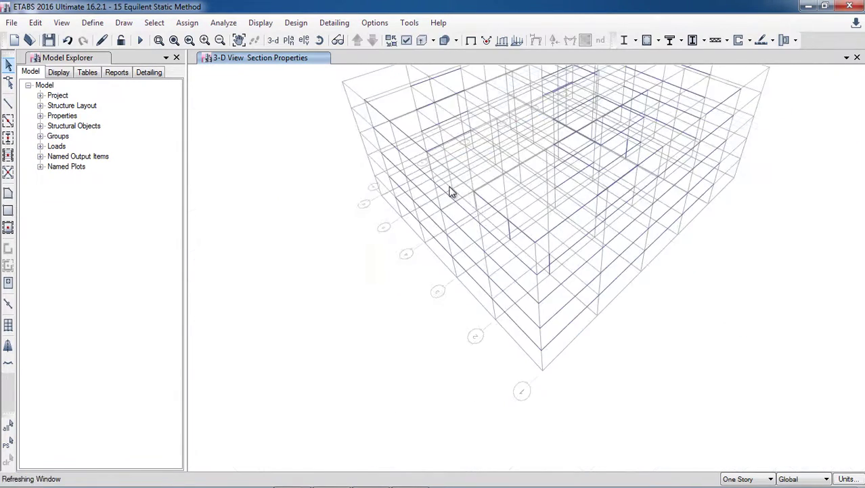
{"action": "left_click", "coordinate": [62, 23]}
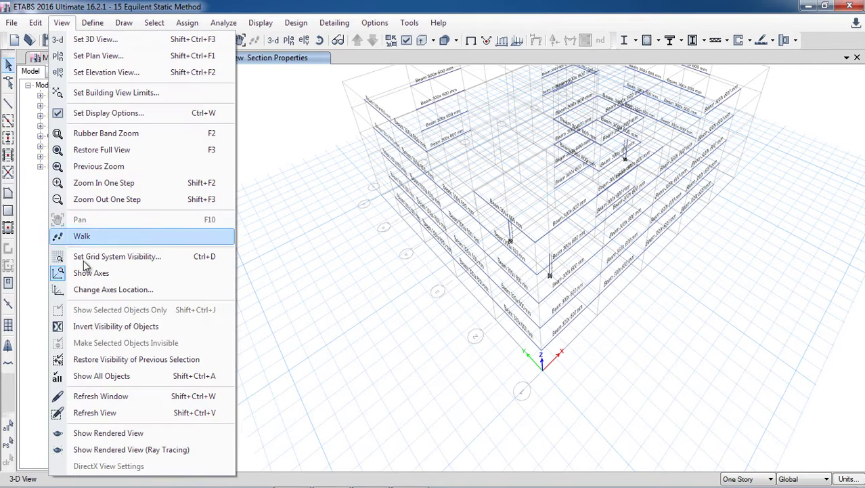
{"action": "left_click", "coordinate": [108, 377]}
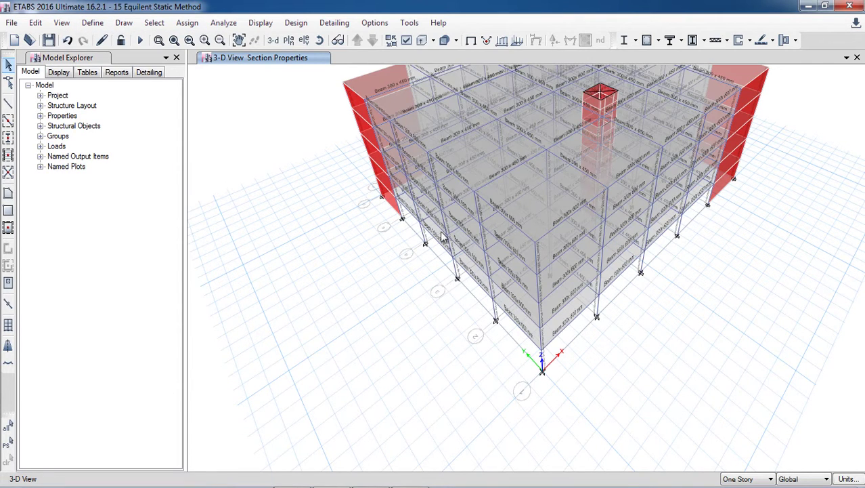
{"action": "left_click", "coordinate": [140, 41]}
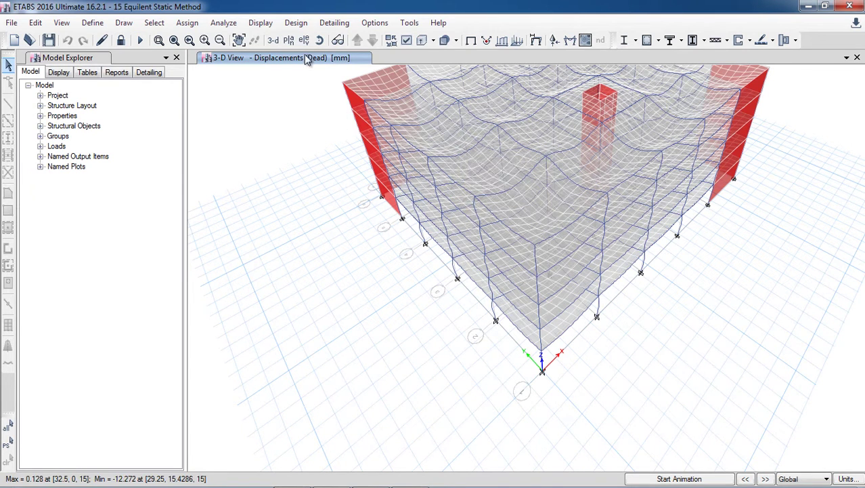
- Run the concrete frame design check on the building
{"action": "left_click", "coordinate": [296, 23]}
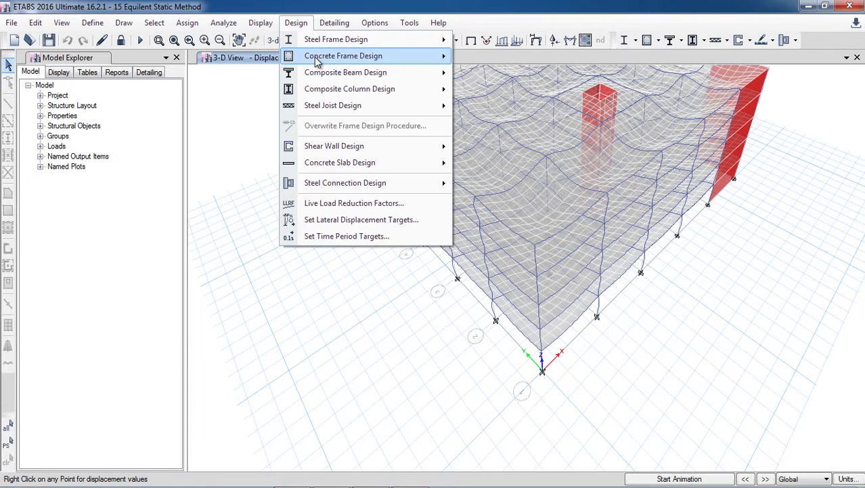
{"action": "mouse_move", "coordinate": [318, 58]}
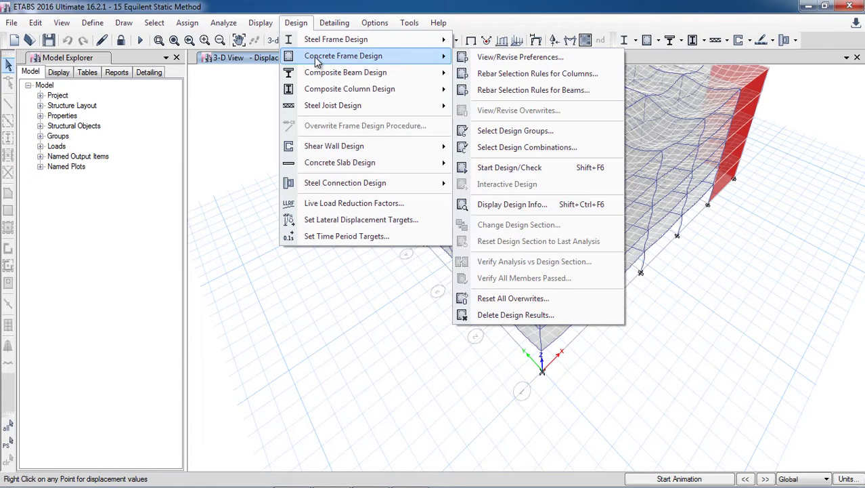
{"action": "left_click", "coordinate": [514, 170]}
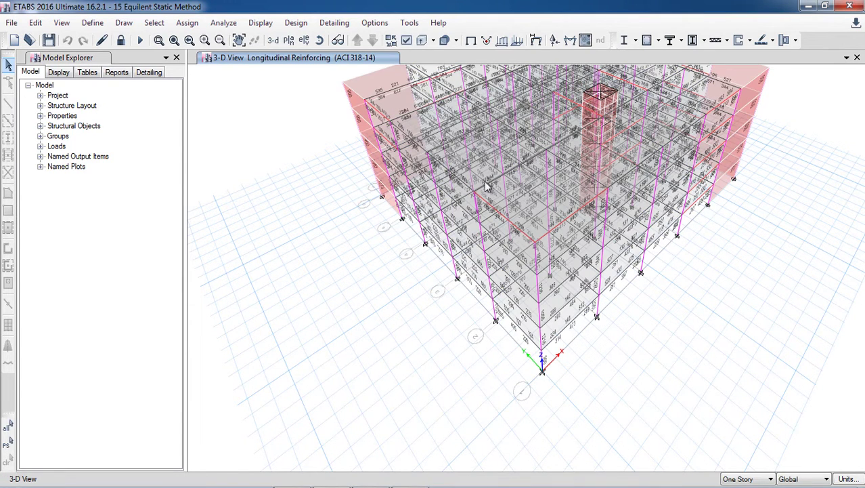
- Verify whether all concrete frame members passed the design check and select the members that failed
{"action": "left_click", "coordinate": [291, 27]}
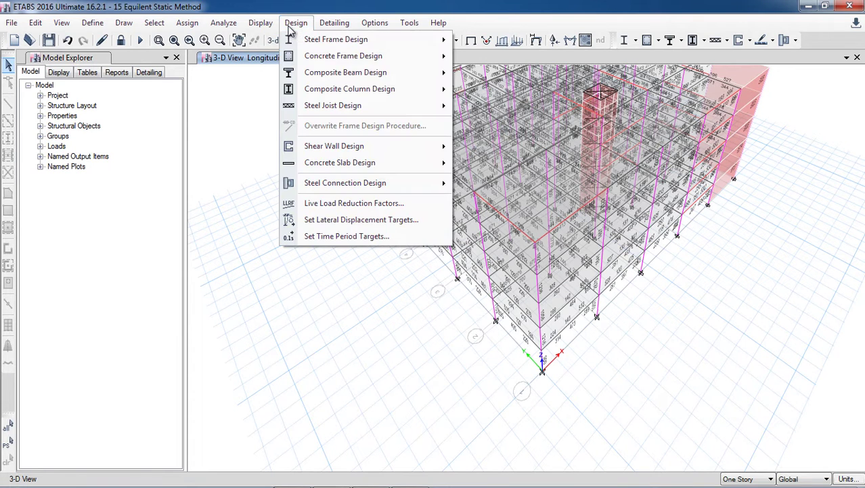
{"action": "mouse_move", "coordinate": [369, 58]}
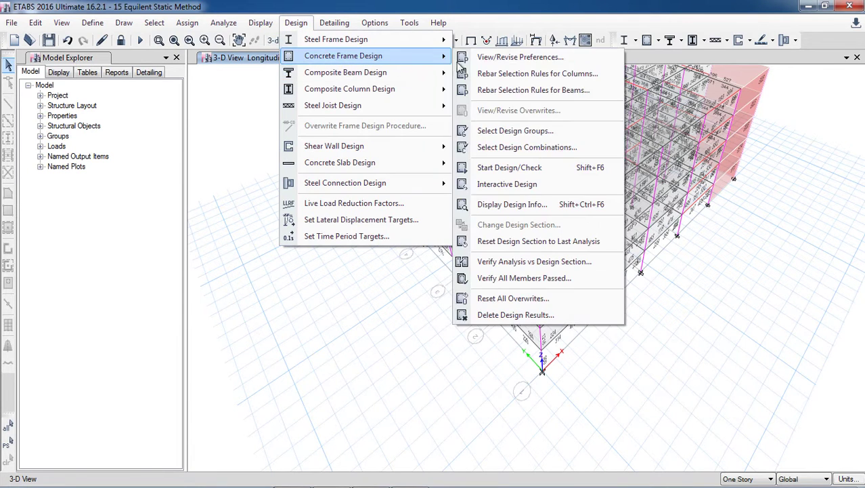
{"action": "left_click", "coordinate": [509, 277]}
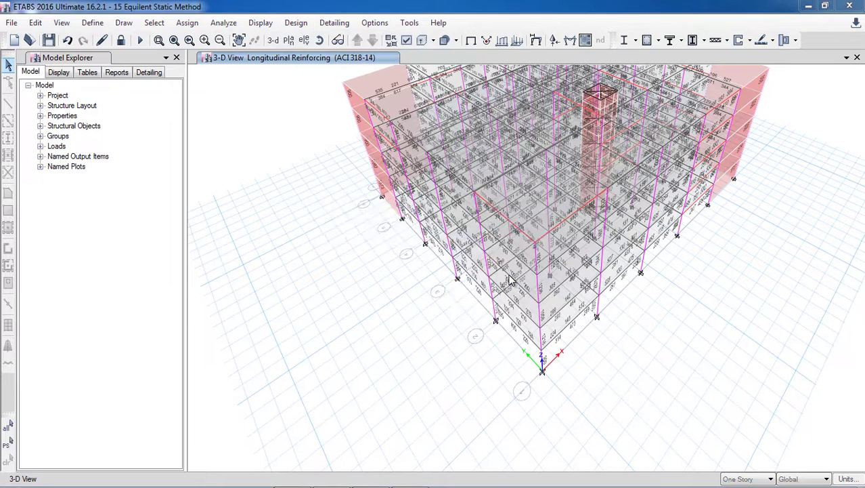
{"action": "left_click_drag", "start_coordinate": [473, 223], "coordinate": [309, 206]}
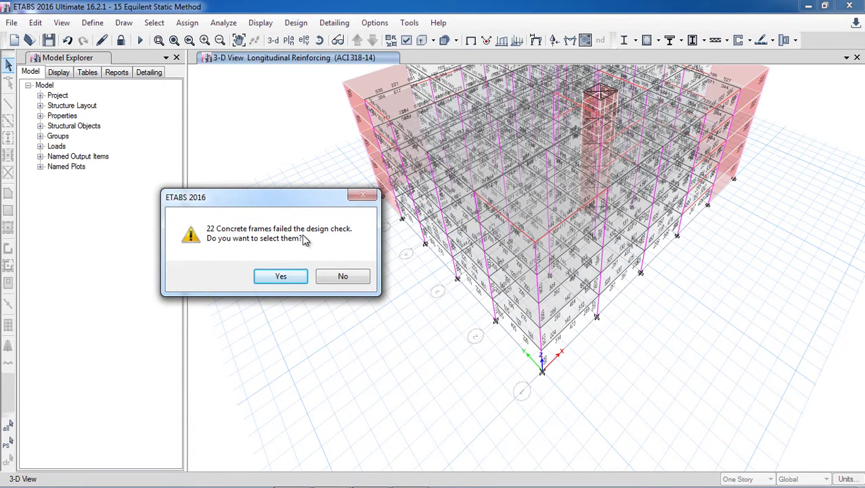
{"action": "left_click", "coordinate": [288, 277]}
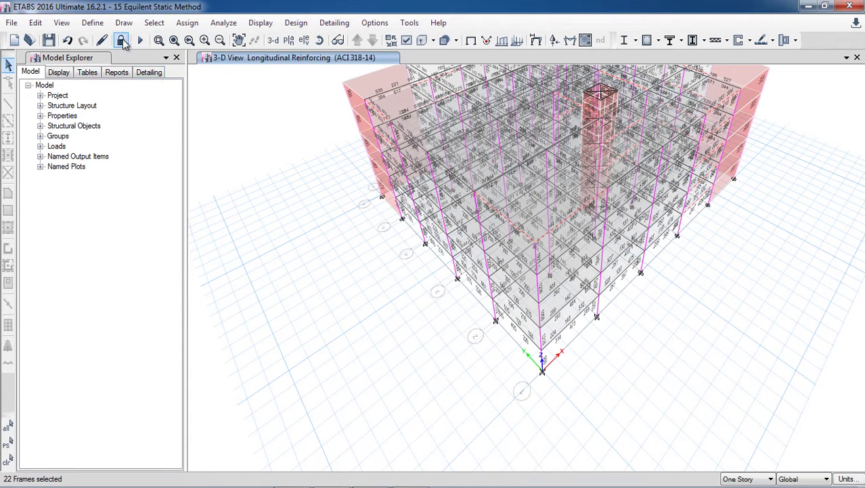
- Unlock the model and display only the selected failed frames
{"action": "left_click", "coordinate": [120, 40]}
{"action": "left_click", "coordinate": [447, 298]}
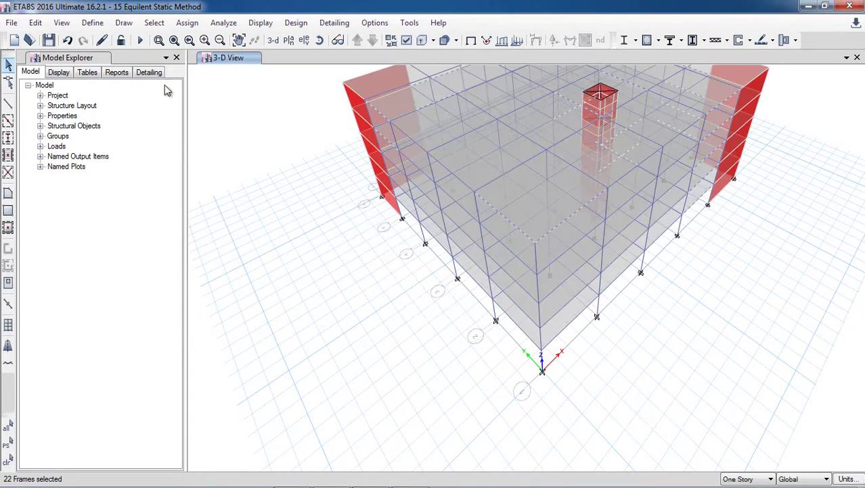
{"action": "left_click", "coordinate": [67, 24]}
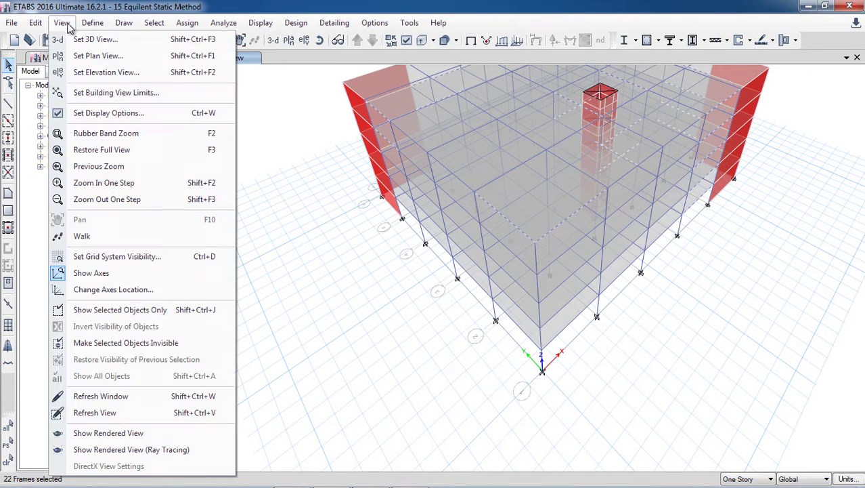
{"action": "left_click", "coordinate": [137, 311]}
- Inspect the section property assigned to one of the displayed Story5 beams
{"action": "scroll", "coordinate": [216, 340], "scroll_direction": "down", "scroll_amount": 3}
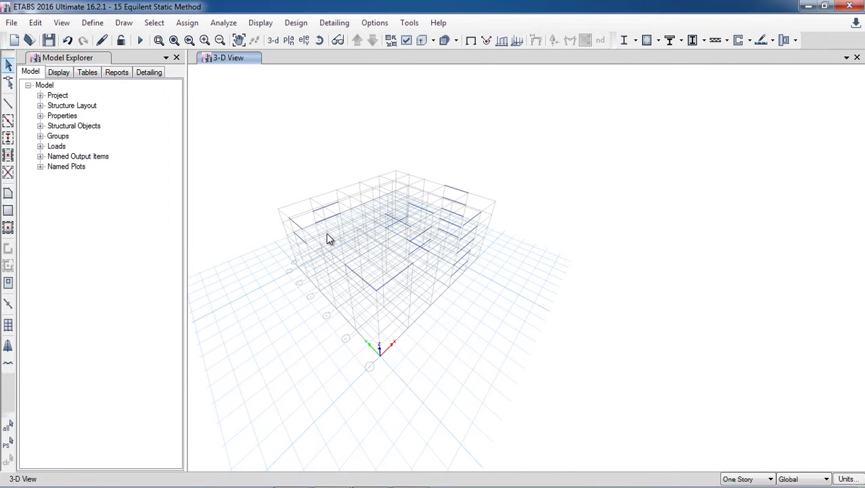
{"action": "scroll", "coordinate": [257, 212], "scroll_direction": "up", "scroll_amount": 3}
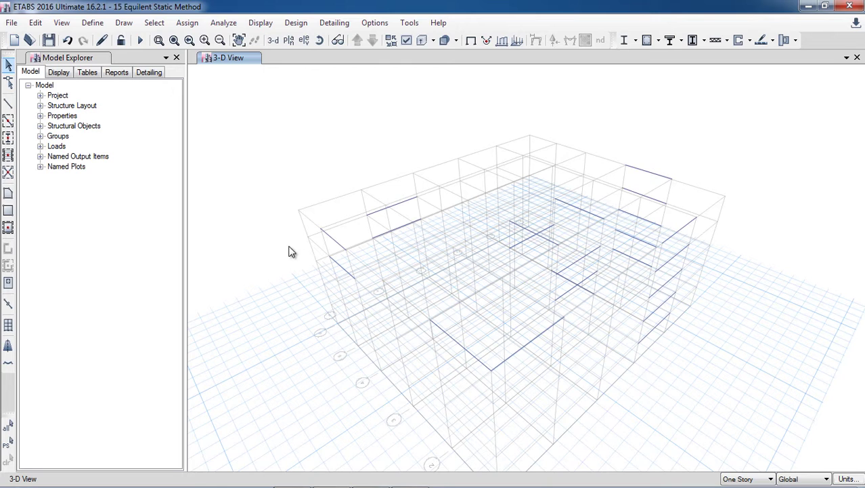
{"action": "right_click", "coordinate": [332, 237]}
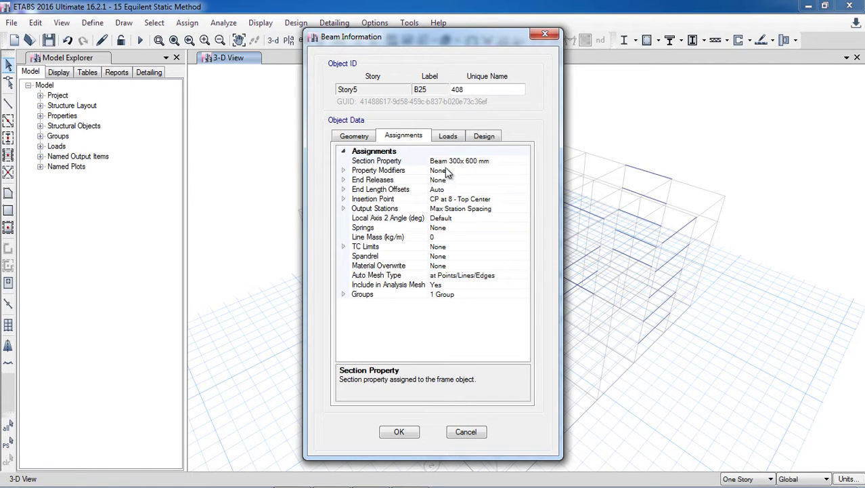
{"action": "left_click", "coordinate": [407, 432]}
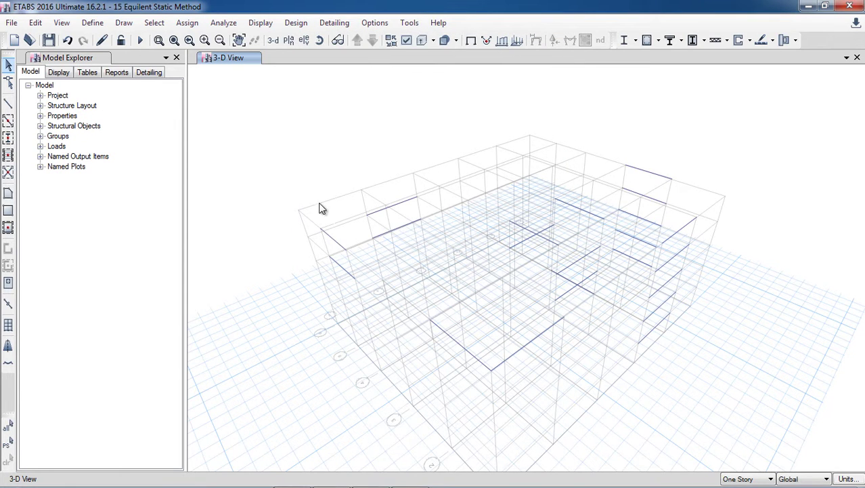
- Show all objects and select the frames with the Column 300x 300 mm, Column 450x450 mm, Column 600x 600 mm and None properties
{"action": "left_click", "coordinate": [61, 23]}
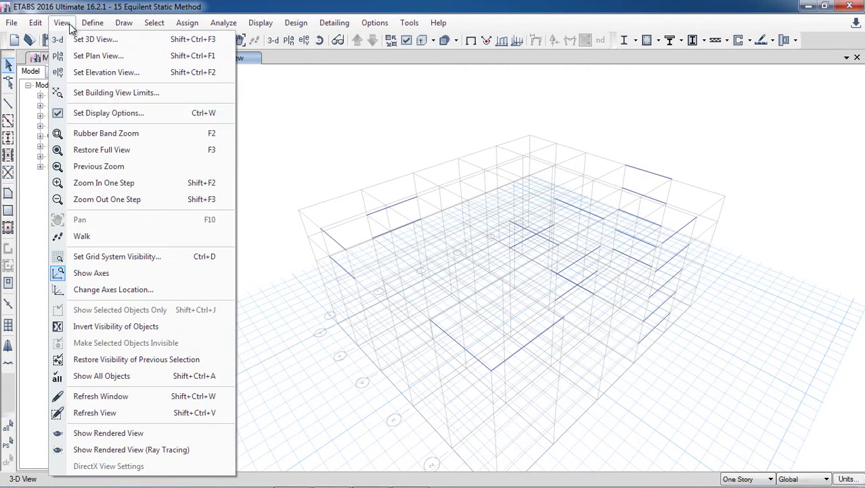
{"action": "left_click", "coordinate": [136, 377]}
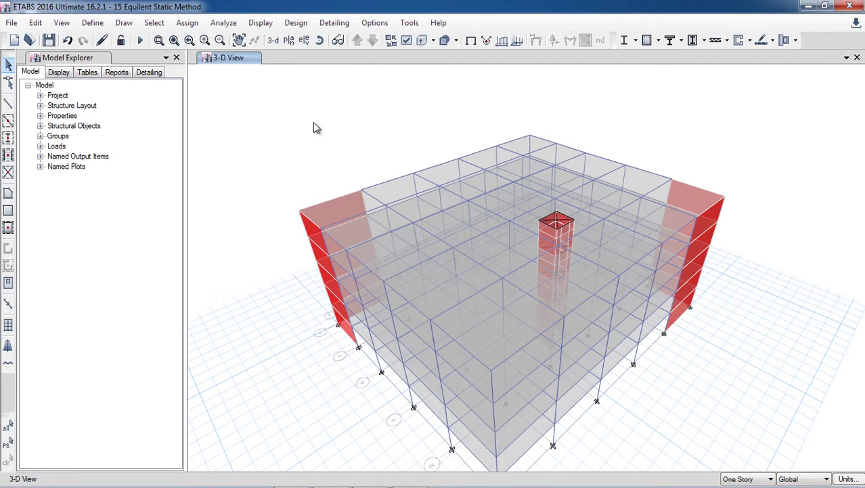
{"action": "left_click", "coordinate": [155, 22]}
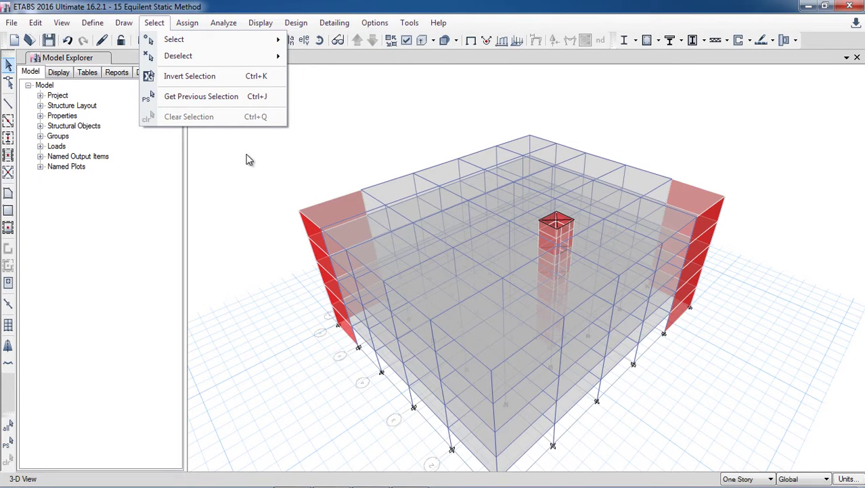
{"action": "mouse_move", "coordinate": [203, 47]}
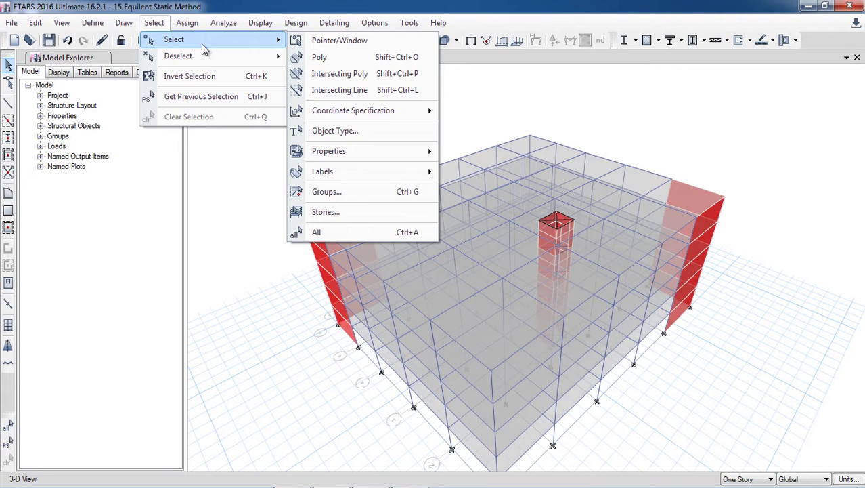
{"action": "mouse_move", "coordinate": [354, 153]}
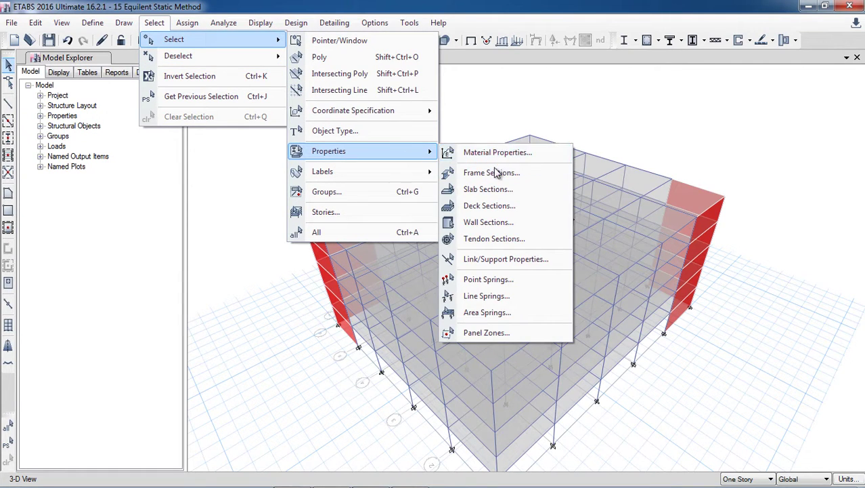
{"action": "left_click", "coordinate": [497, 172]}
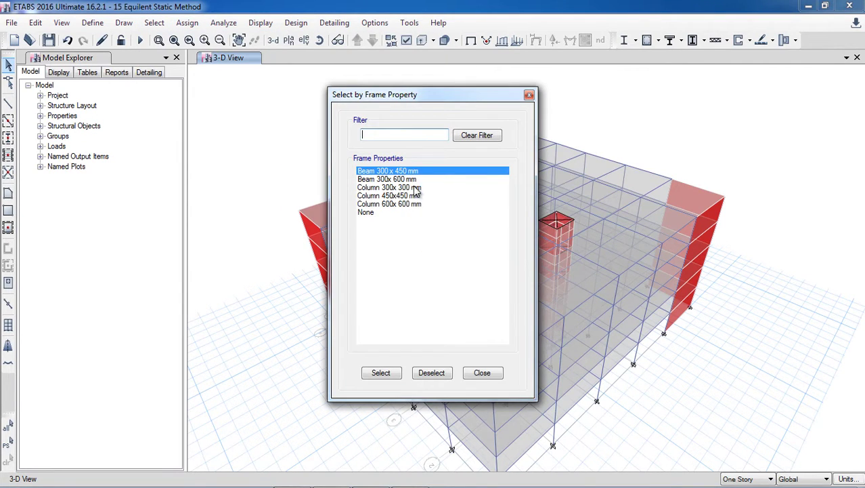
{"action": "left_click_drag", "start_coordinate": [417, 192], "coordinate": [410, 216]}
{"action": "left_click", "coordinate": [390, 374]}
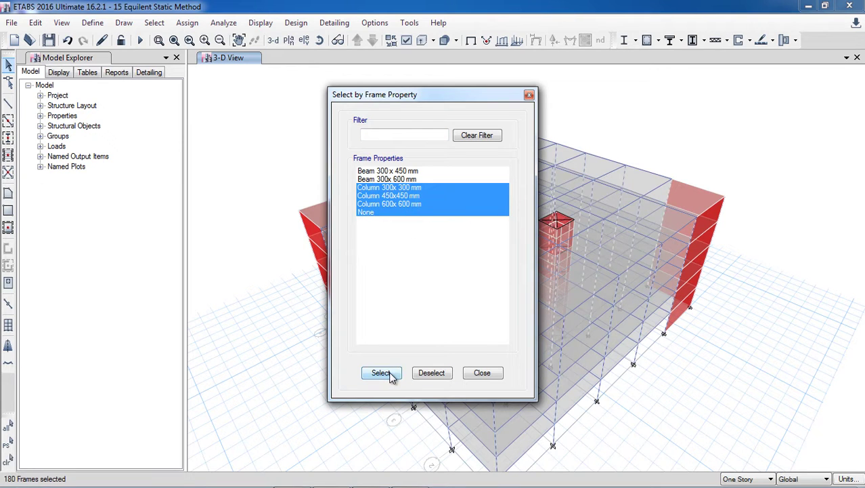
{"action": "left_click", "coordinate": [487, 374]}
- Assign the Column 600x 600 mm section to the selected columns
{"action": "left_click", "coordinate": [188, 22]}
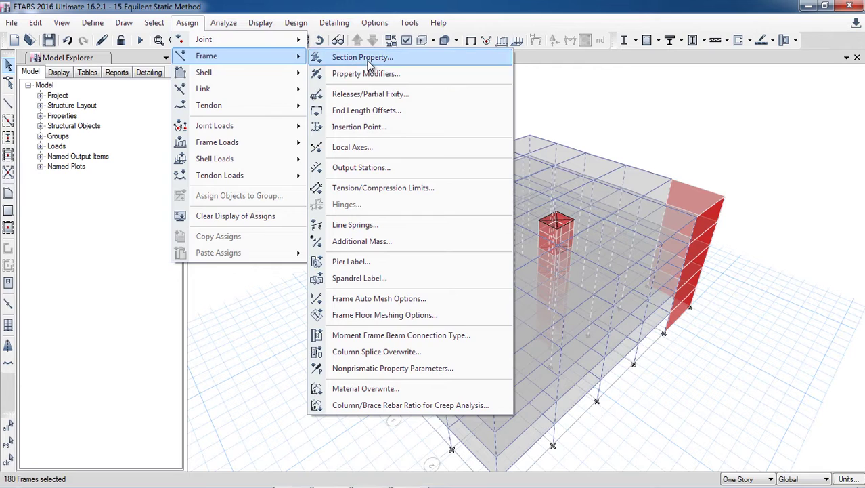
{"action": "left_click", "coordinate": [369, 60]}
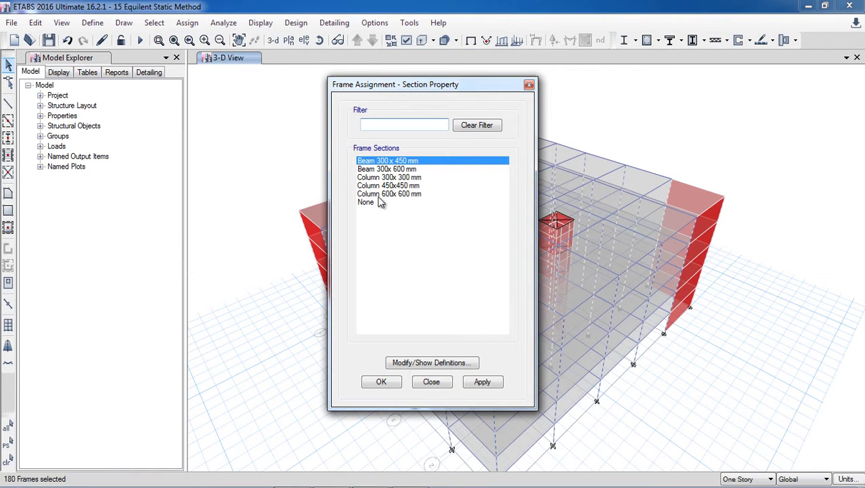
{"action": "left_click", "coordinate": [381, 194]}
{"action": "left_click", "coordinate": [476, 381]}
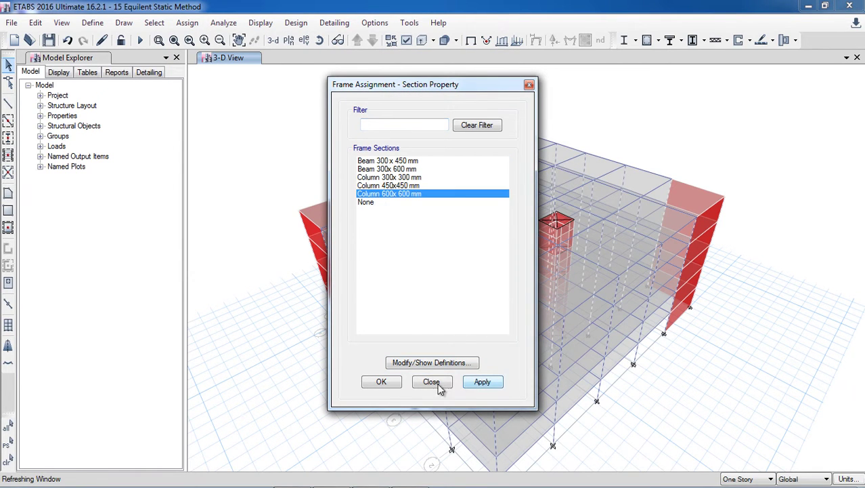
{"action": "left_click", "coordinate": [382, 383]}
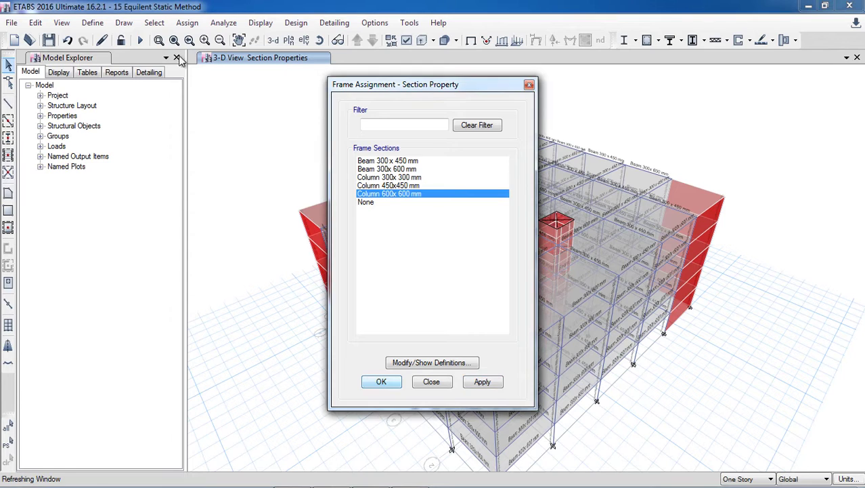
- Select all frames that use the Beam 300 x 450 mm and Beam 300x 600 mm sections
{"action": "left_click", "coordinate": [154, 23]}
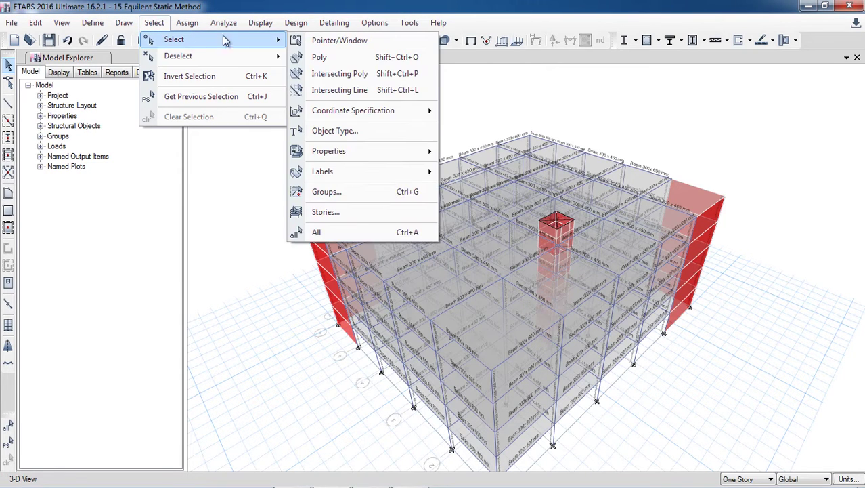
{"action": "mouse_move", "coordinate": [357, 158]}
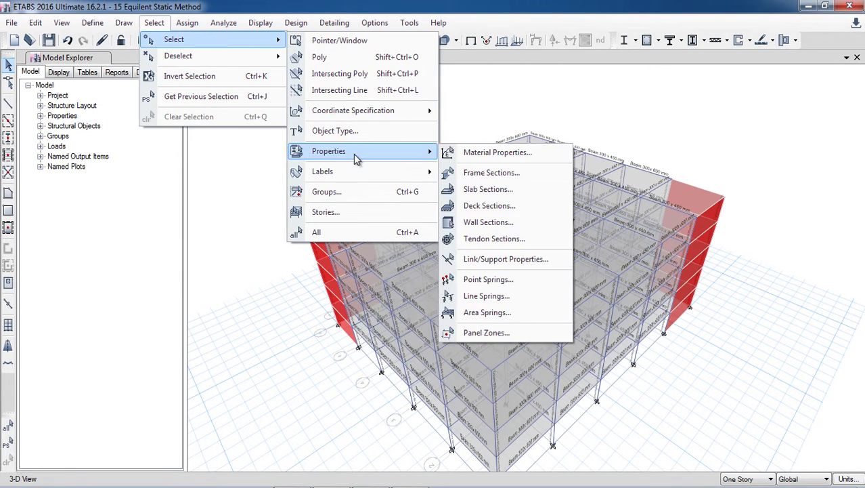
{"action": "left_click", "coordinate": [488, 173]}
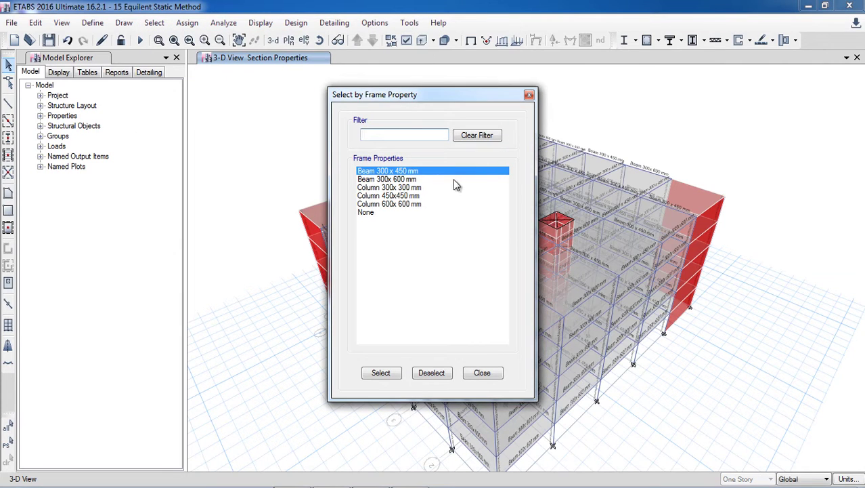
{"action": "left_click", "coordinate": [423, 179], "text": "ctrl"}
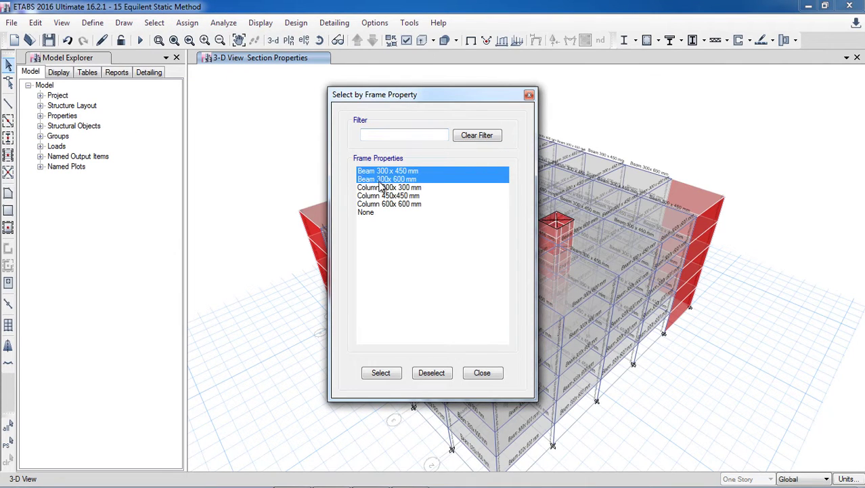
{"action": "left_click", "coordinate": [383, 373]}
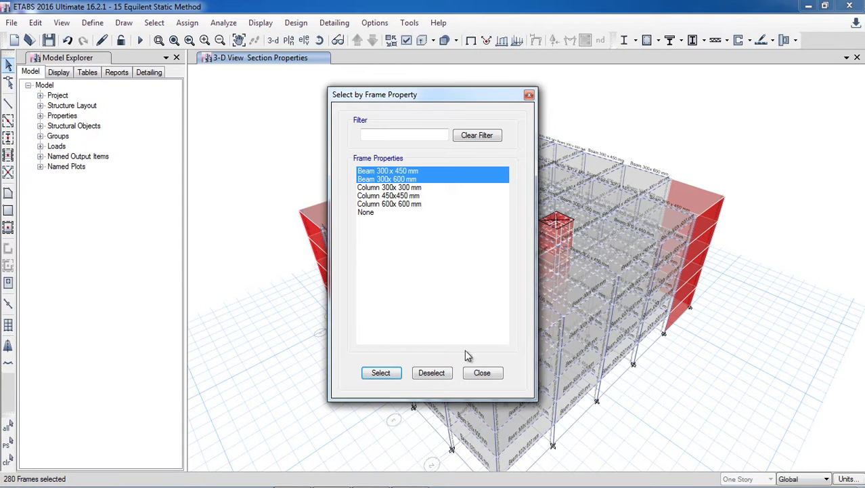
{"action": "left_click", "coordinate": [482, 372]}
- Assign the Beam 300x 600 mm section to all the selected beams
{"action": "left_click", "coordinate": [189, 23]}
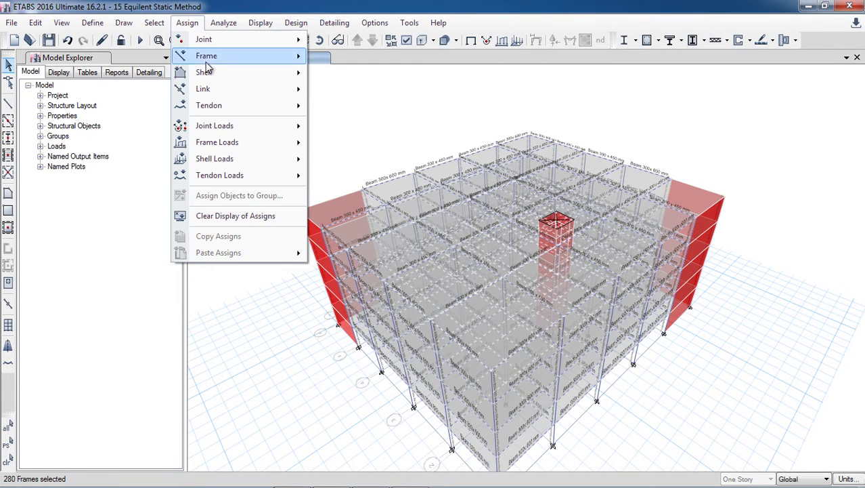
{"action": "mouse_move", "coordinate": [256, 64]}
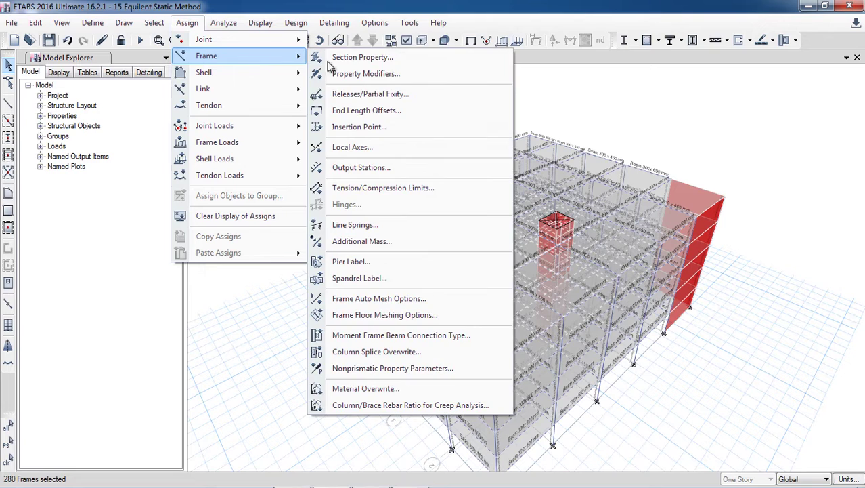
{"action": "left_click", "coordinate": [362, 57]}
{"action": "left_click", "coordinate": [397, 169]}
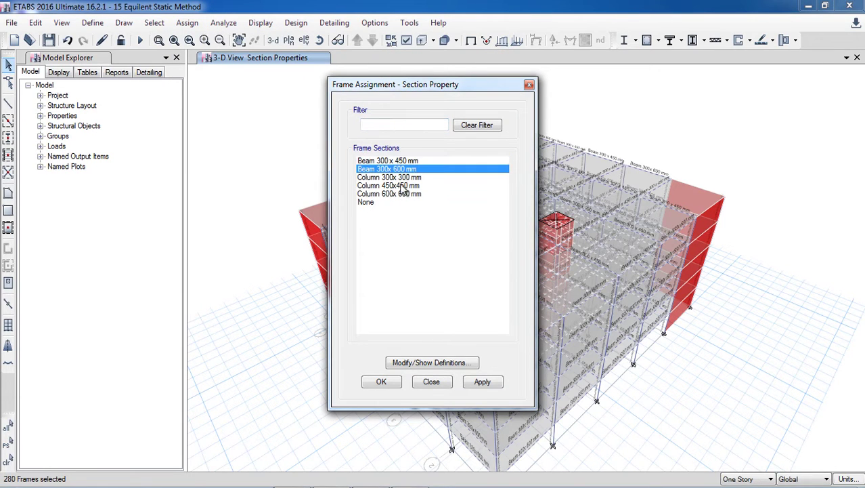
{"action": "left_click", "coordinate": [479, 381]}
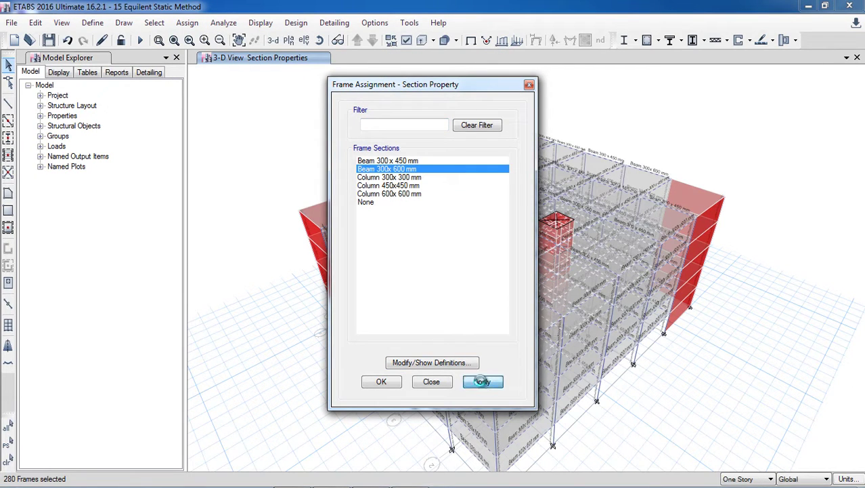
{"action": "left_click", "coordinate": [381, 382]}
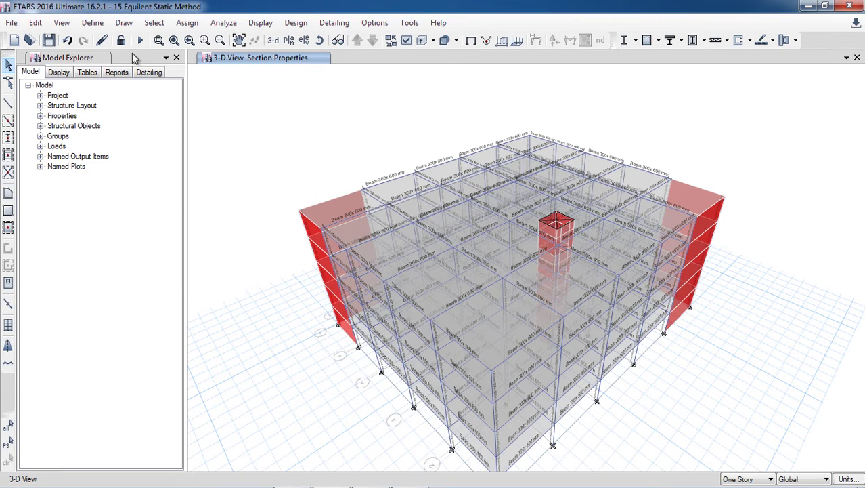
- Run the structural analysis and start the concrete frame design check on the model
{"action": "left_click", "coordinate": [140, 40]}
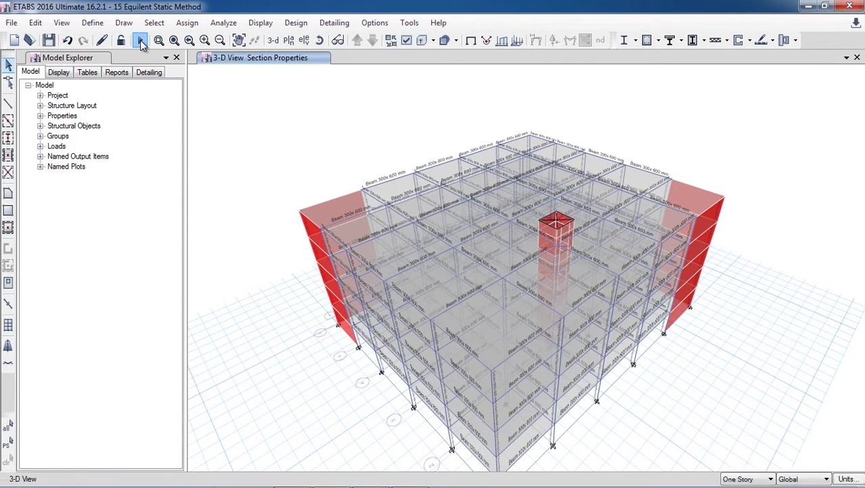
{"action": "left_click", "coordinate": [140, 41]}
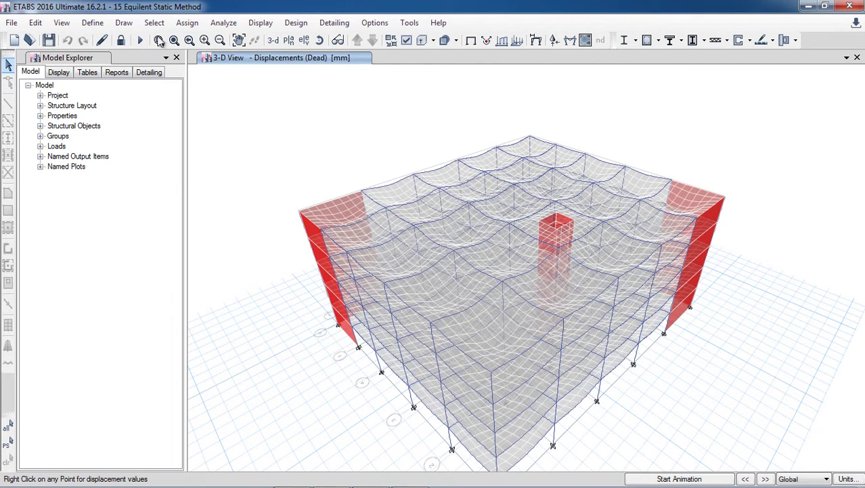
{"action": "left_click", "coordinate": [295, 23]}
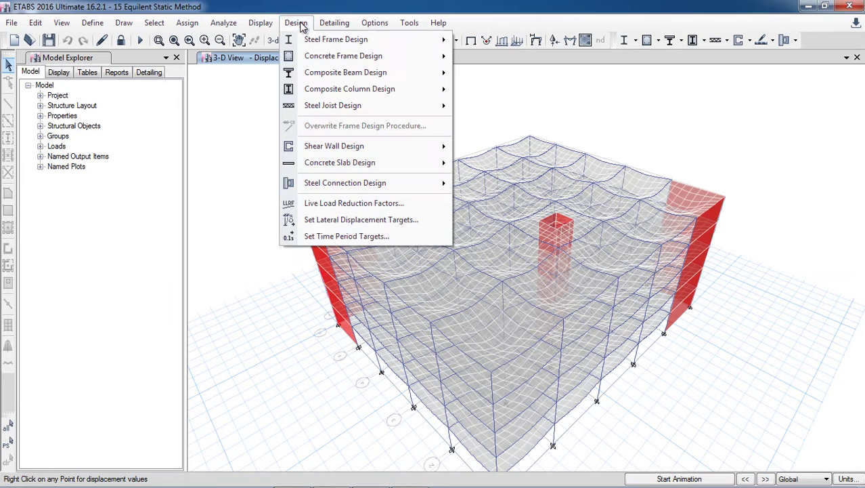
{"action": "mouse_move", "coordinate": [333, 58]}
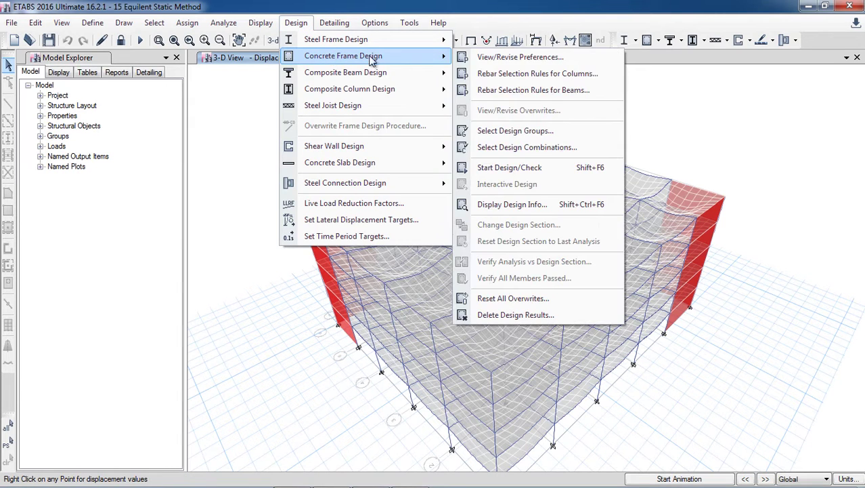
{"action": "left_click", "coordinate": [499, 168]}
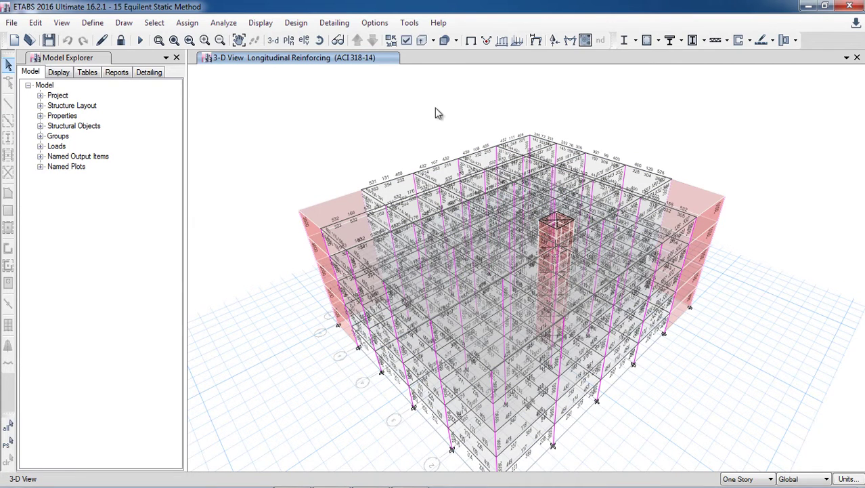
- Verify whether all concrete frame members pass the design check and dismiss the result message
{"action": "left_click", "coordinate": [295, 22]}
{"action": "mouse_move", "coordinate": [358, 59]}
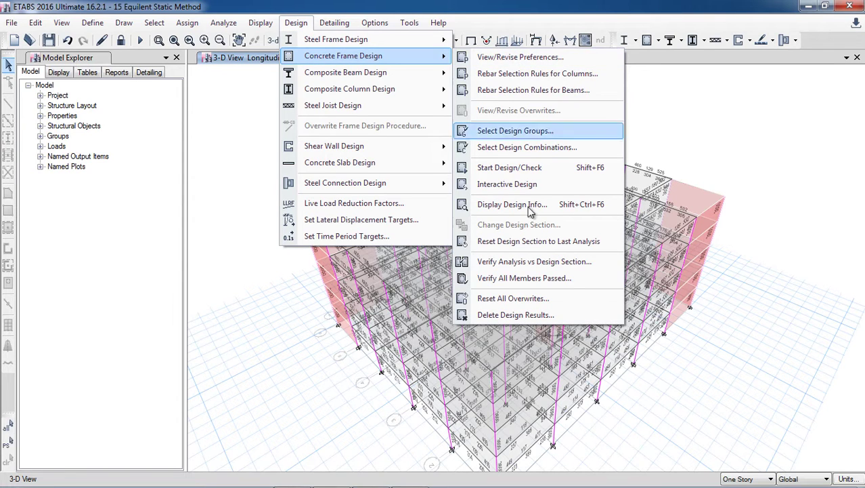
{"action": "left_click", "coordinate": [522, 276]}
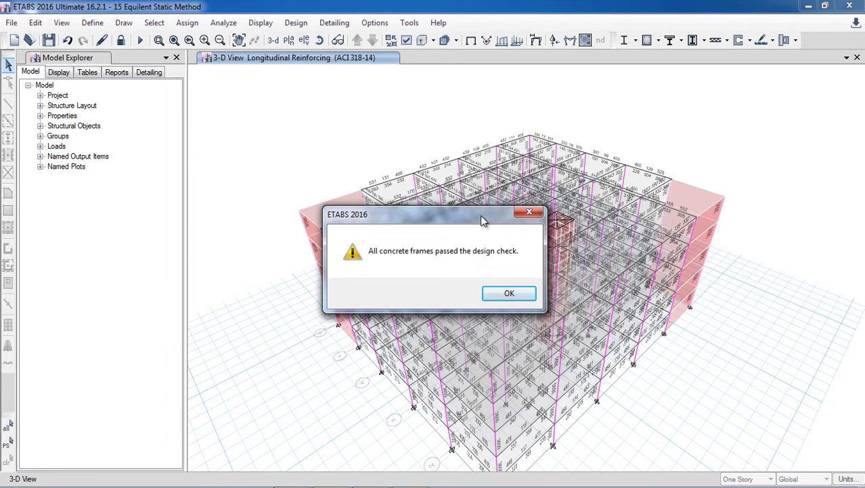
{"action": "left_click_drag", "start_coordinate": [477, 221], "coordinate": [251, 115]}
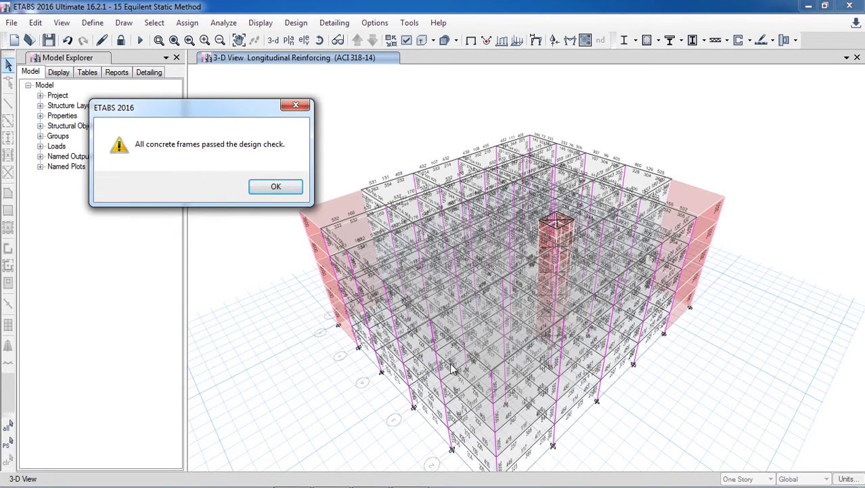
{"action": "left_click", "coordinate": [277, 187]}
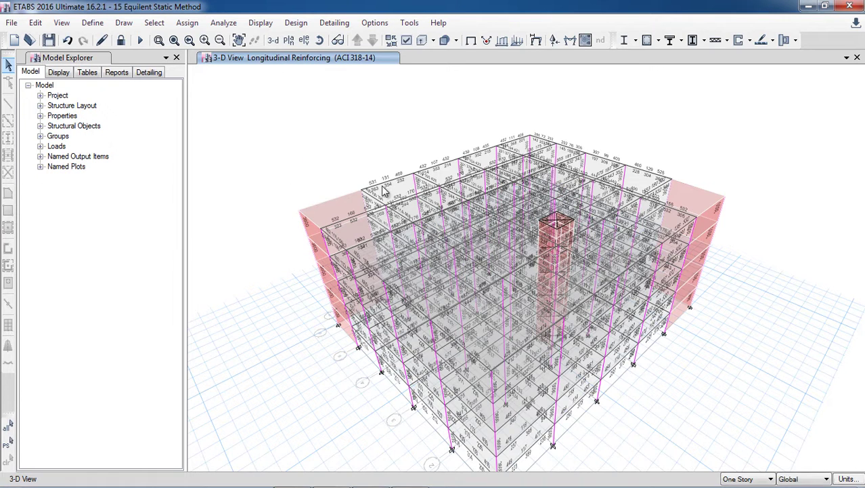
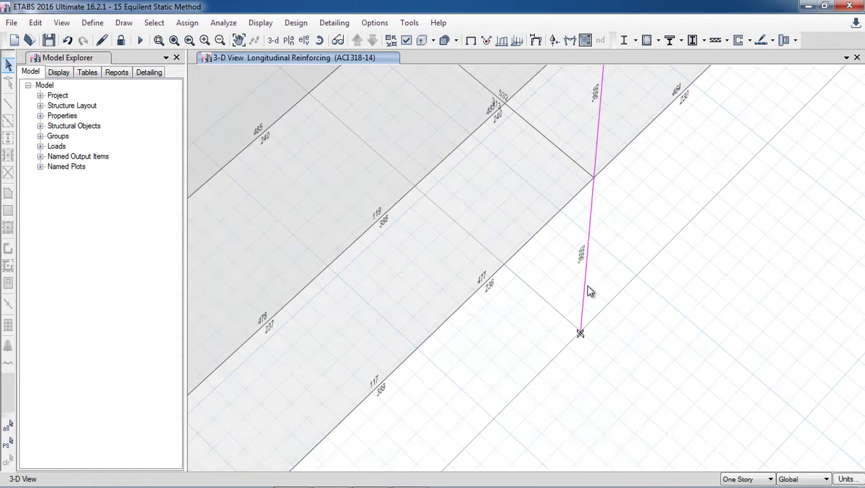
- Open the concrete design information of Story1 column C15 and view its interaction surface
{"action": "left_click", "coordinate": [318, 40]}
{"action": "mouse_move", "coordinate": [546, 342]}
{"action": "left_mouse_down"}
{"action": "mouse_move", "coordinate": [522, 334]}
{"action": "mouse_move", "coordinate": [535, 332]}
{"action": "left_mouse_up"}
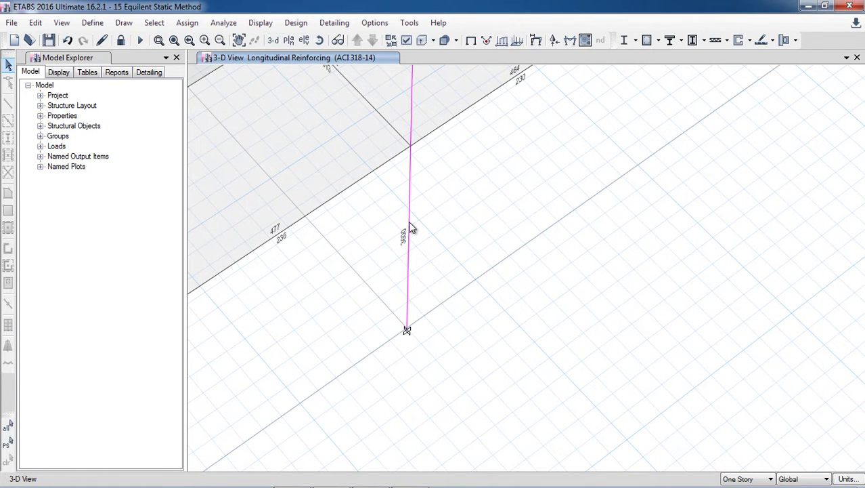
{"action": "right_click", "coordinate": [409, 223]}
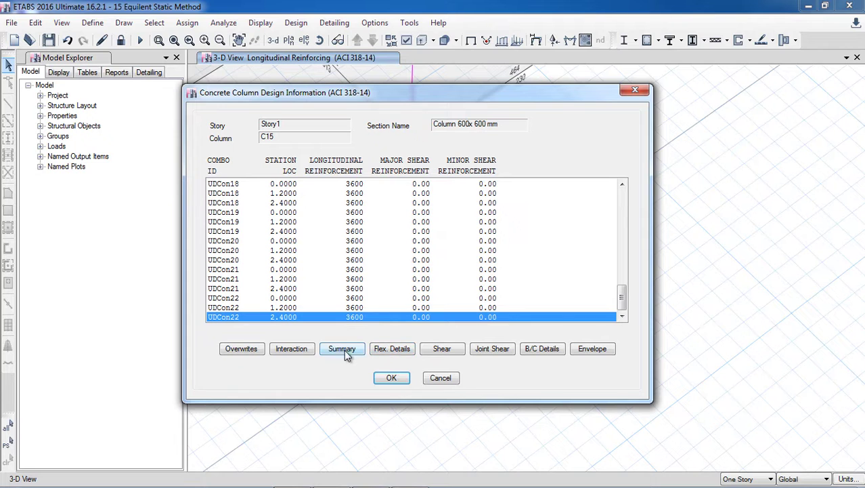
{"action": "left_click", "coordinate": [283, 350]}
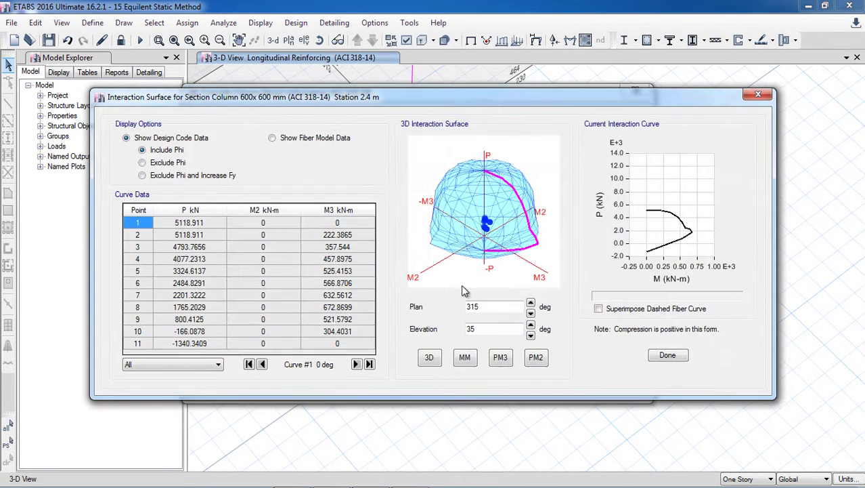
{"action": "left_click", "coordinate": [667, 355]}
- Examine the design summary report of column C15, including rebar, shear design and capacity ratios, and close its design information
{"action": "left_click", "coordinate": [356, 352]}
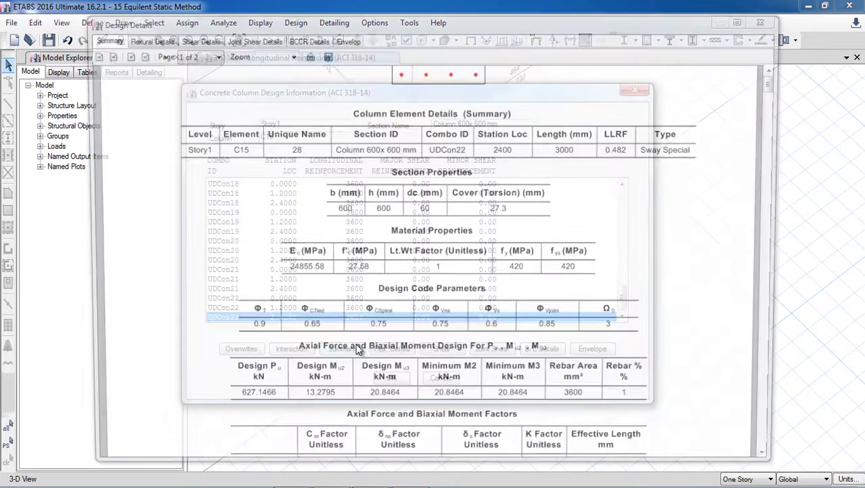
{"action": "scroll", "coordinate": [324, 274], "scroll_direction": "down", "scroll_amount": 5}
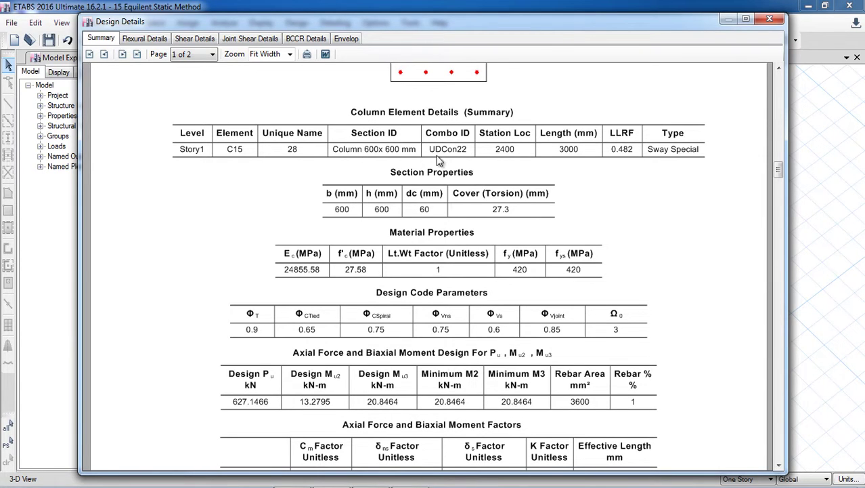
{"action": "scroll", "coordinate": [437, 149], "scroll_direction": "up", "scroll_amount": 1}
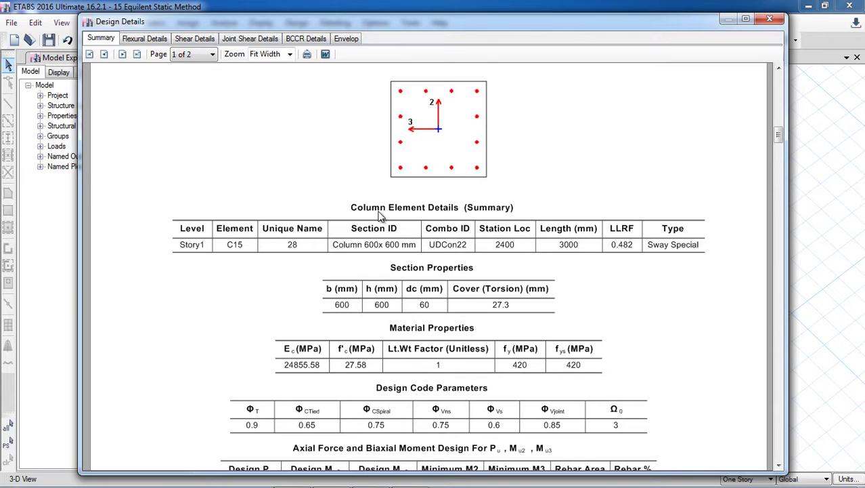
{"action": "scroll", "coordinate": [376, 220], "scroll_direction": "down", "scroll_amount": 1}
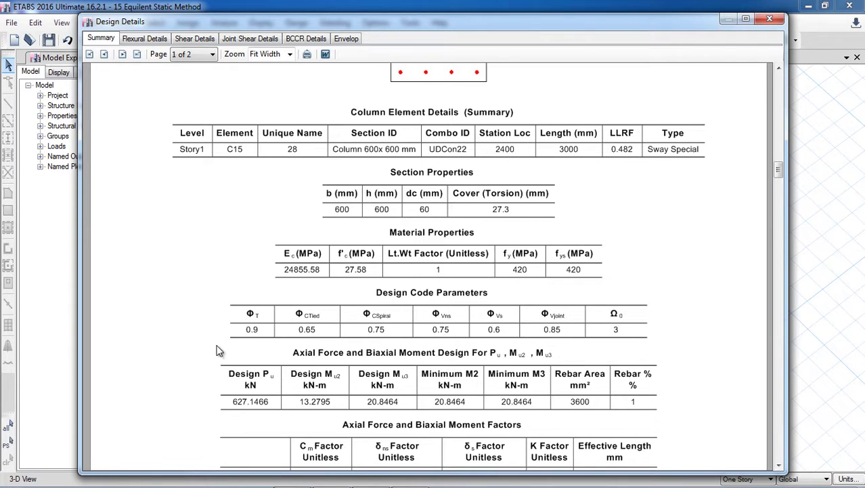
{"action": "scroll", "coordinate": [219, 346], "scroll_direction": "down", "scroll_amount": 3}
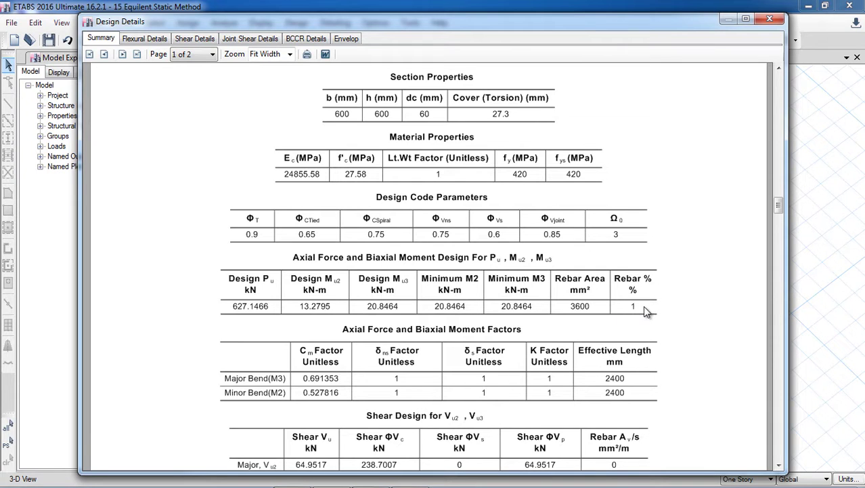
{"action": "scroll", "coordinate": [390, 359], "scroll_direction": "down", "scroll_amount": 10}
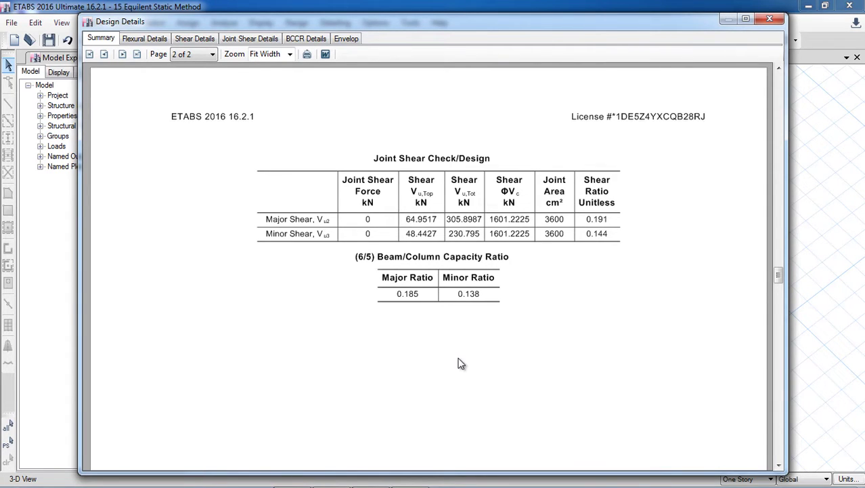
{"action": "scroll", "coordinate": [458, 363], "scroll_direction": "up", "scroll_amount": 15}
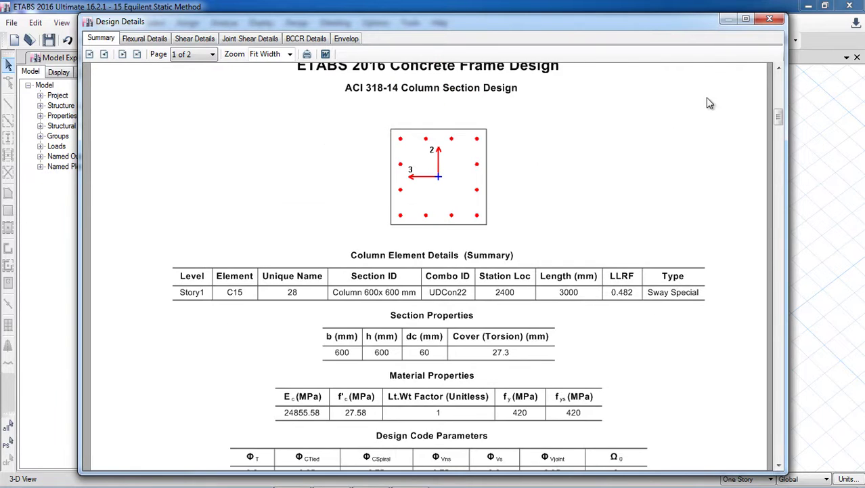
{"action": "left_click", "coordinate": [769, 18]}
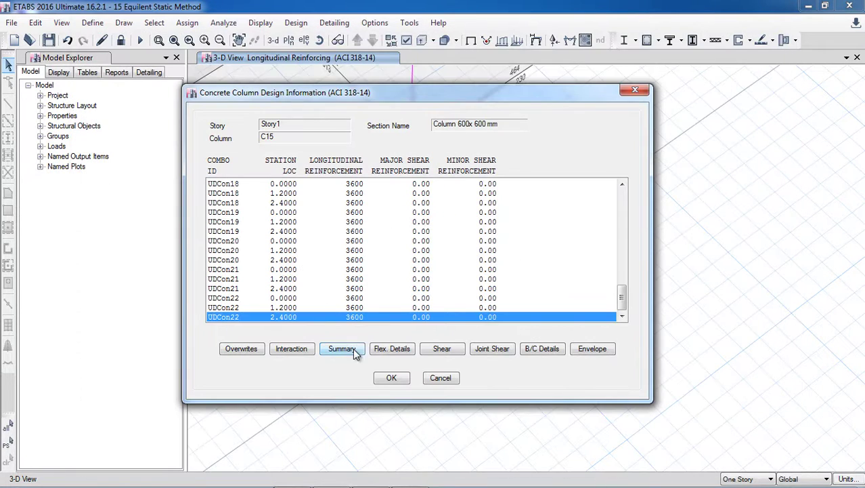
{"action": "left_click", "coordinate": [439, 378]}
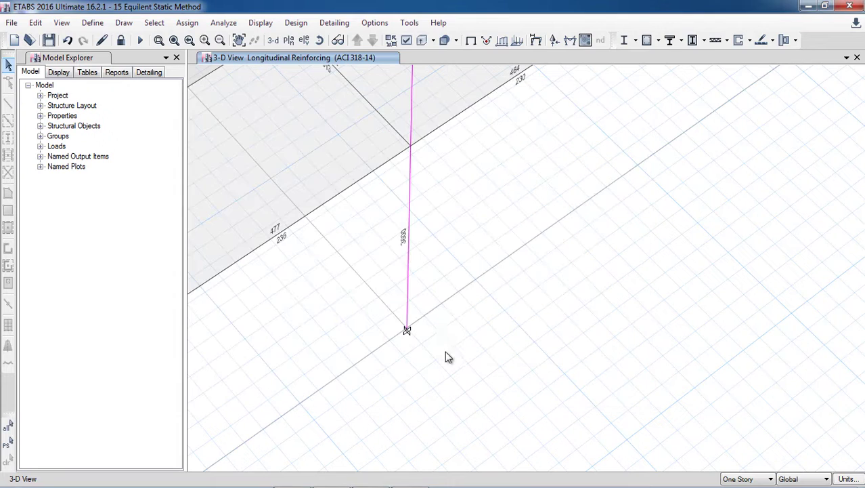
- Open the concrete design information of Story1 beam B22 and review the top, bottom and shear steel across load combinations and stations
{"action": "scroll", "coordinate": [429, 356], "scroll_direction": "up", "scroll_amount": 2}
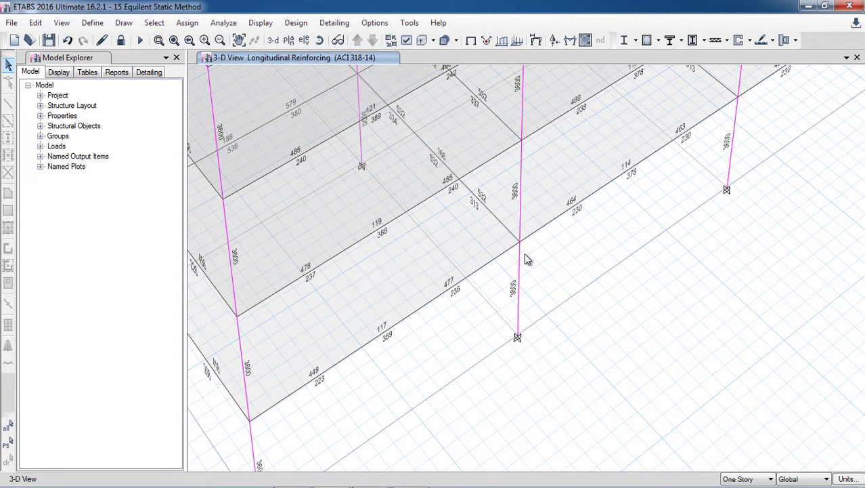
{"action": "right_click", "coordinate": [419, 316]}
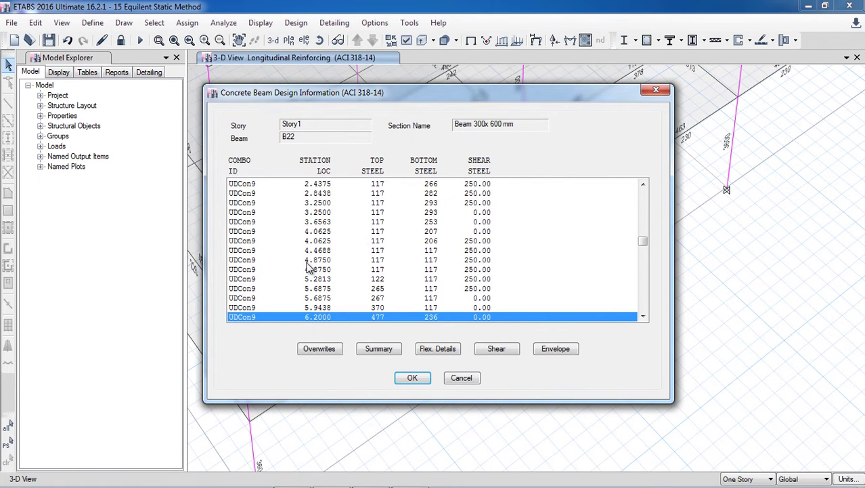
{"action": "scroll", "coordinate": [308, 269], "scroll_direction": "up", "scroll_amount": 7}
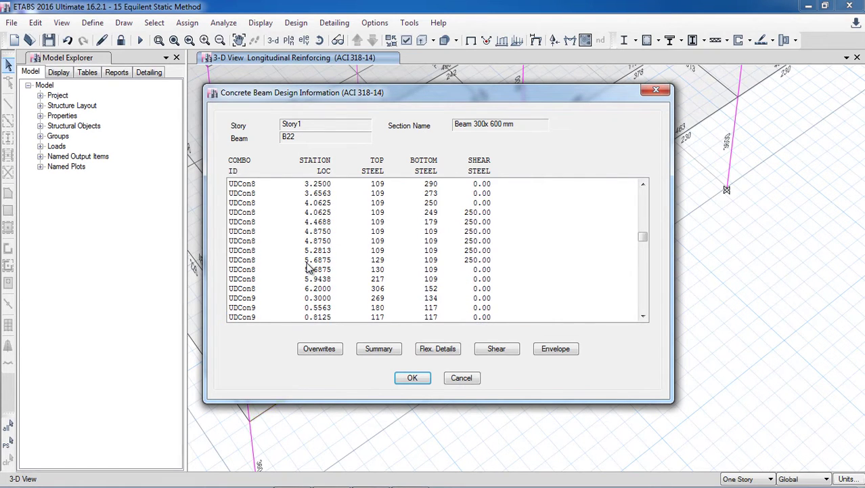
{"action": "scroll", "coordinate": [308, 269], "scroll_direction": "up", "scroll_amount": 13}
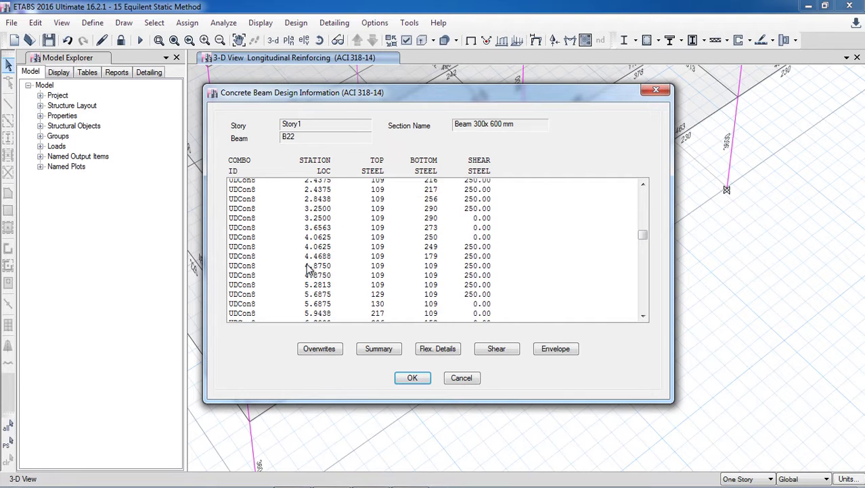
{"action": "scroll", "coordinate": [318, 269], "scroll_direction": "up", "scroll_amount": 4}
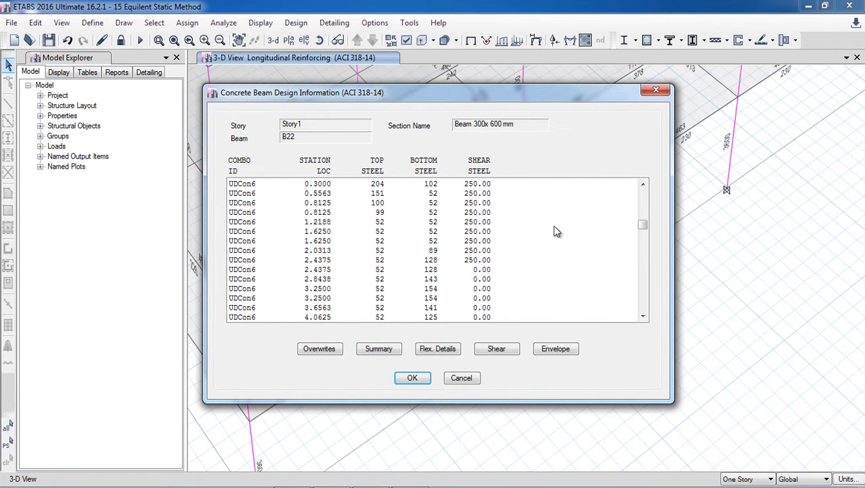
{"action": "left_click_drag", "start_coordinate": [641, 224], "coordinate": [643, 193]}
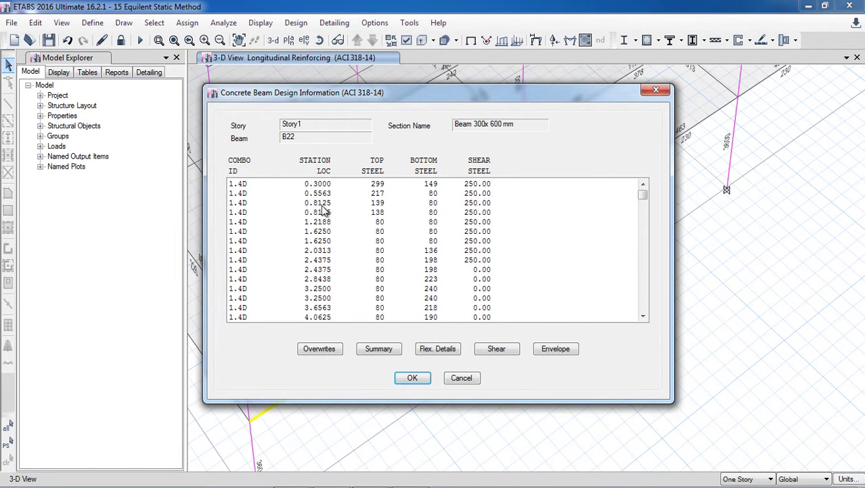
{"action": "scroll", "coordinate": [323, 212], "scroll_direction": "down", "scroll_amount": 4}
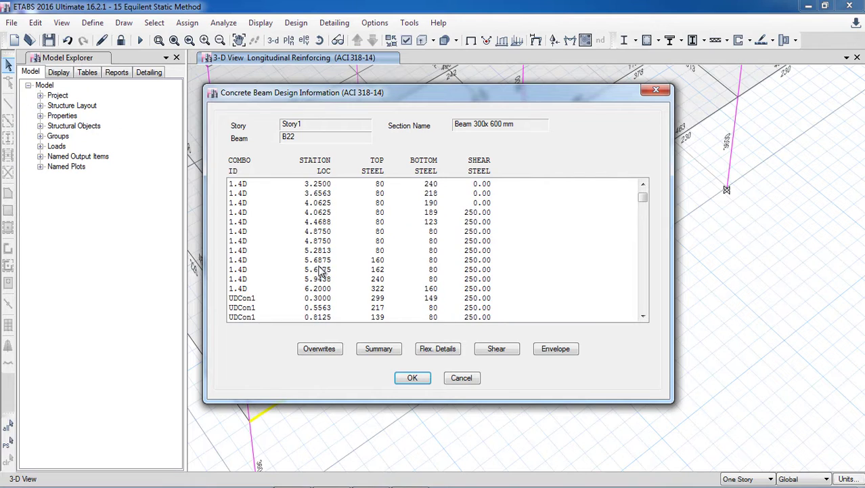
{"action": "scroll", "coordinate": [321, 270], "scroll_direction": "down", "scroll_amount": 1}
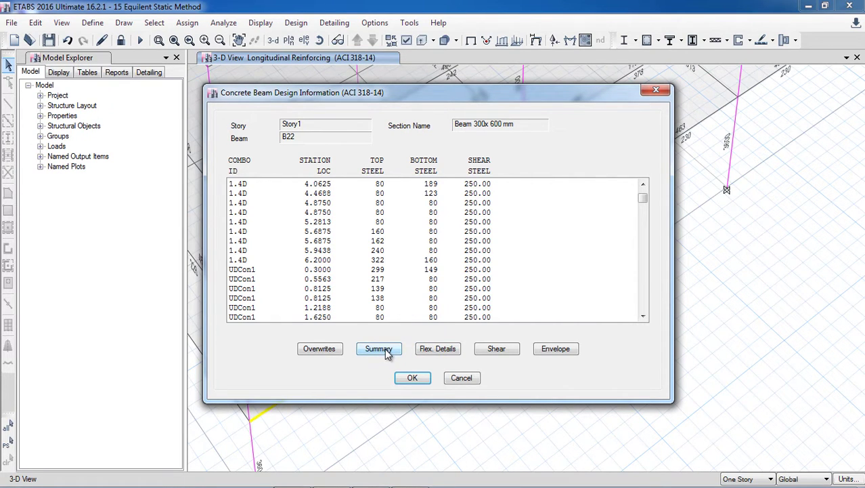
- Examine the flexural details report of beam B22, including required rebar and design moments, and close its design information
{"action": "left_click", "coordinate": [447, 349]}
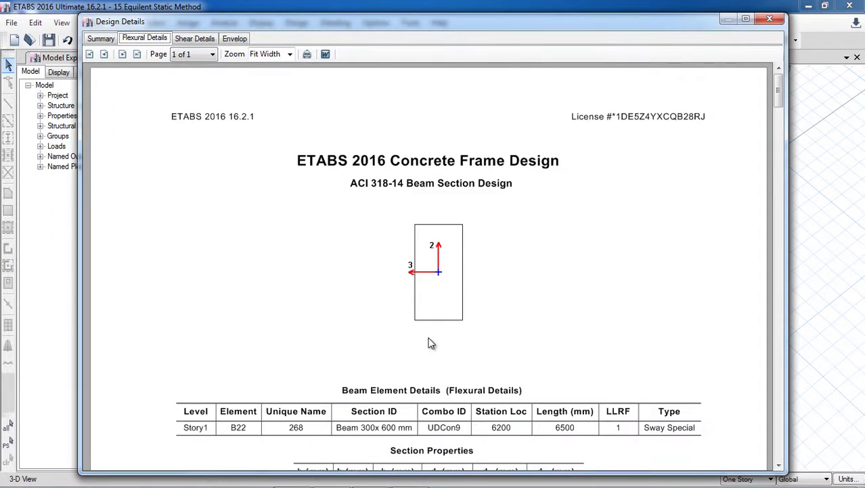
{"action": "scroll", "coordinate": [424, 316], "scroll_direction": "down", "scroll_amount": 5}
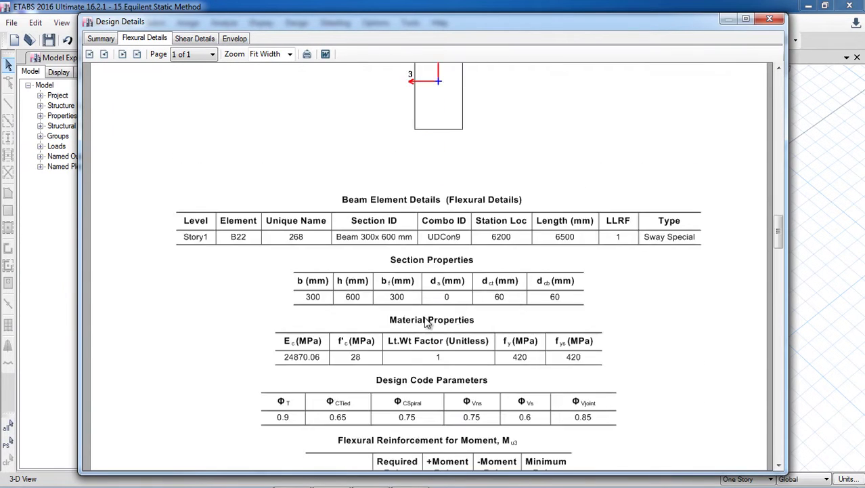
{"action": "scroll", "coordinate": [369, 339], "scroll_direction": "down", "scroll_amount": 2}
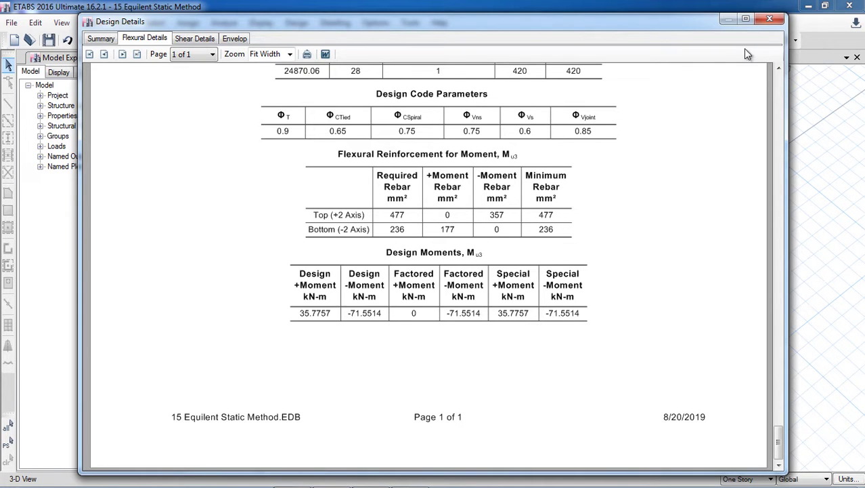
{"action": "left_click", "coordinate": [770, 21]}
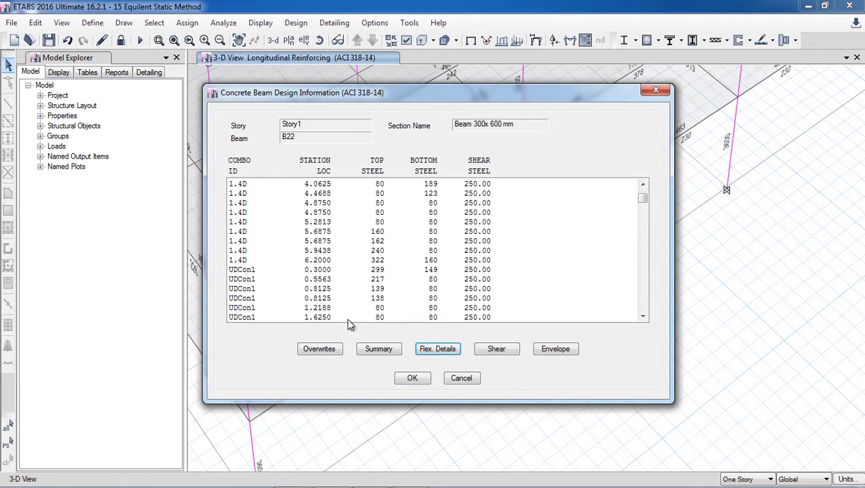
{"action": "left_click", "coordinate": [463, 378]}
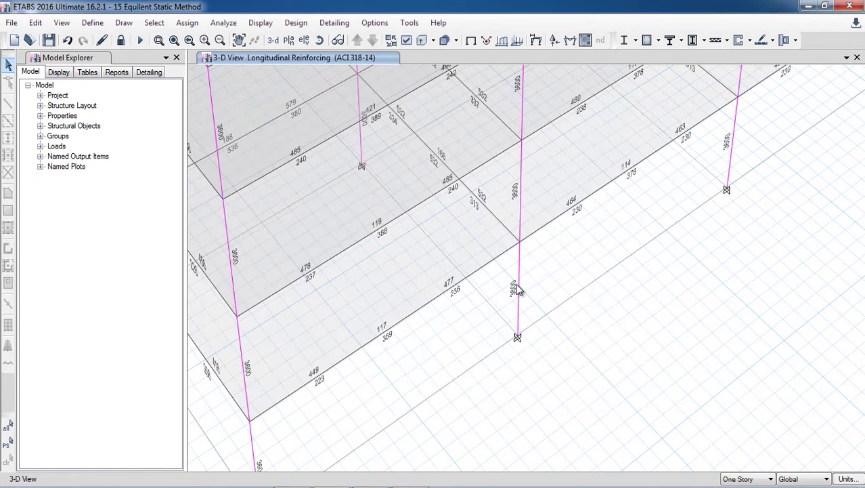
- Reopen the concrete design information of Story1 beam B22, check its top and bottom steel at the end station, and close it
{"action": "right_click", "coordinate": [471, 280]}
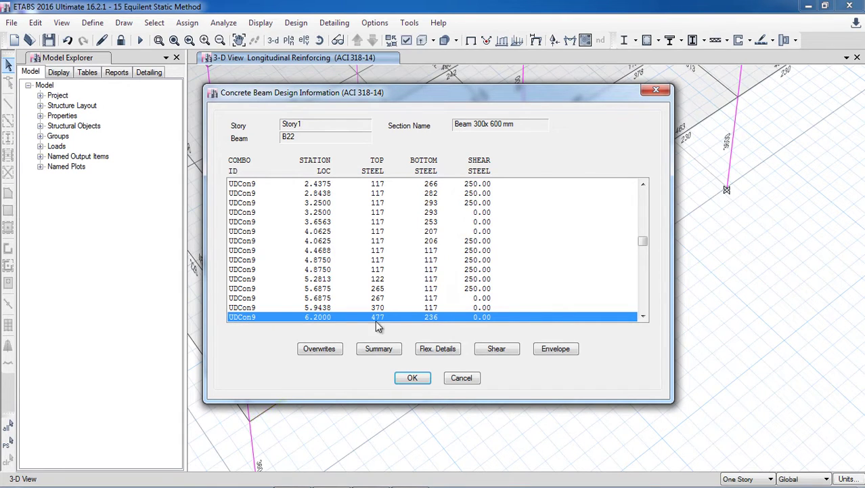
{"action": "left_click", "coordinate": [460, 378]}
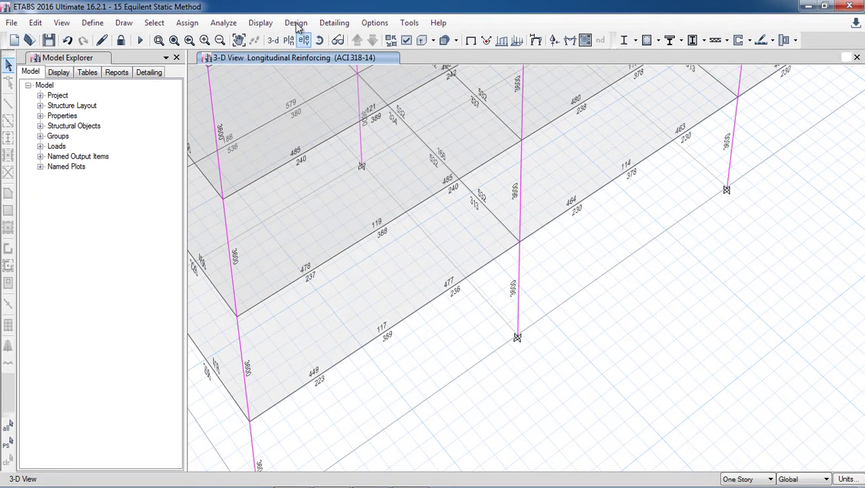
- Display the Rebar Percentage output of the concrete frame design on the 3-D model
{"action": "left_click", "coordinate": [296, 22]}
{"action": "mouse_move", "coordinate": [436, 60]}
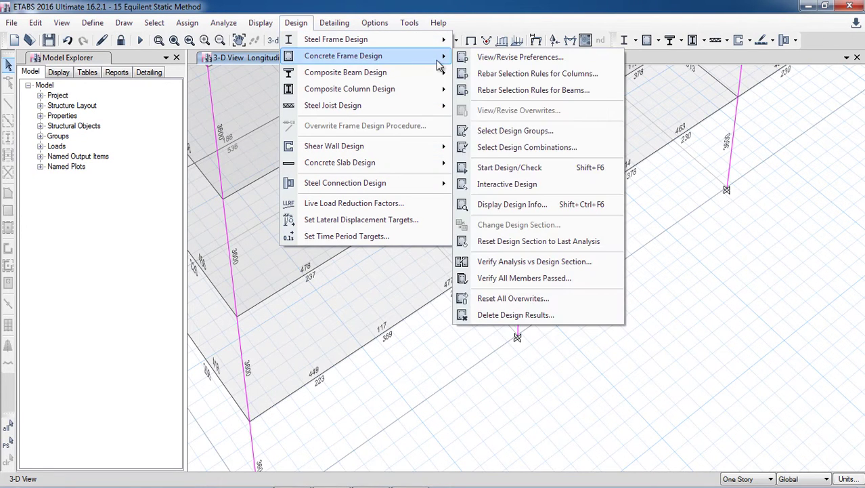
{"action": "left_click", "coordinate": [529, 209]}
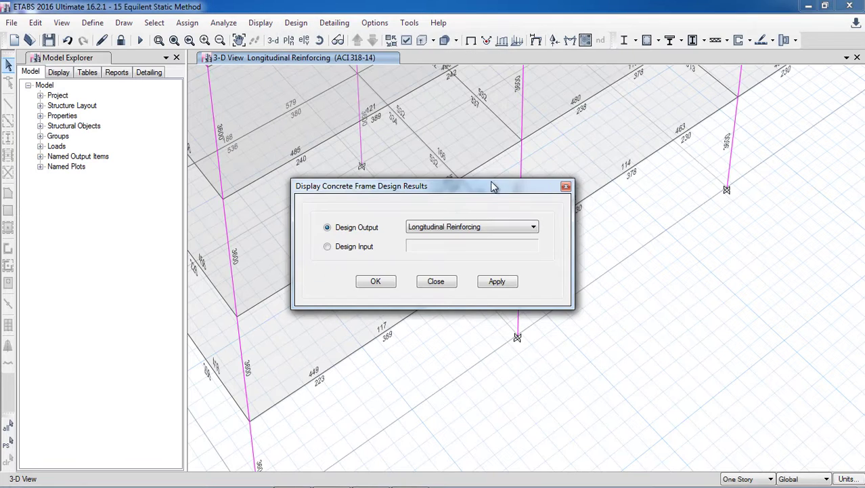
{"action": "left_click_drag", "start_coordinate": [493, 185], "coordinate": [268, 191]}
{"action": "left_click", "coordinate": [242, 234]}
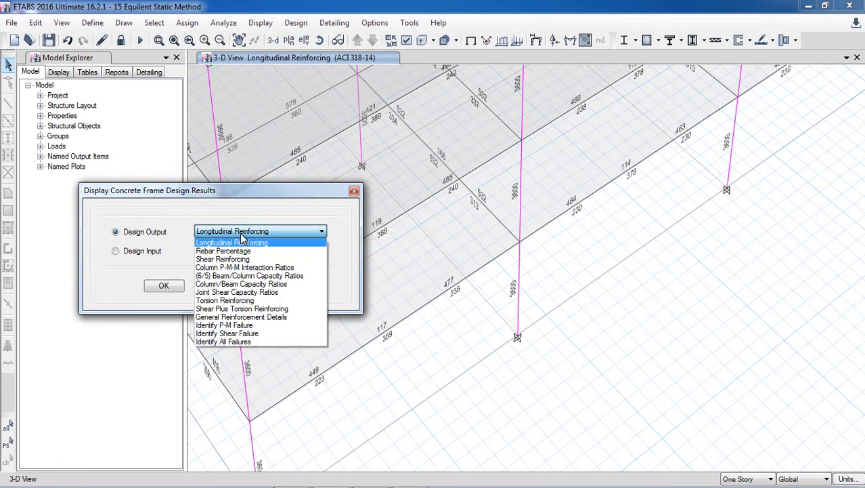
{"action": "left_click", "coordinate": [244, 250]}
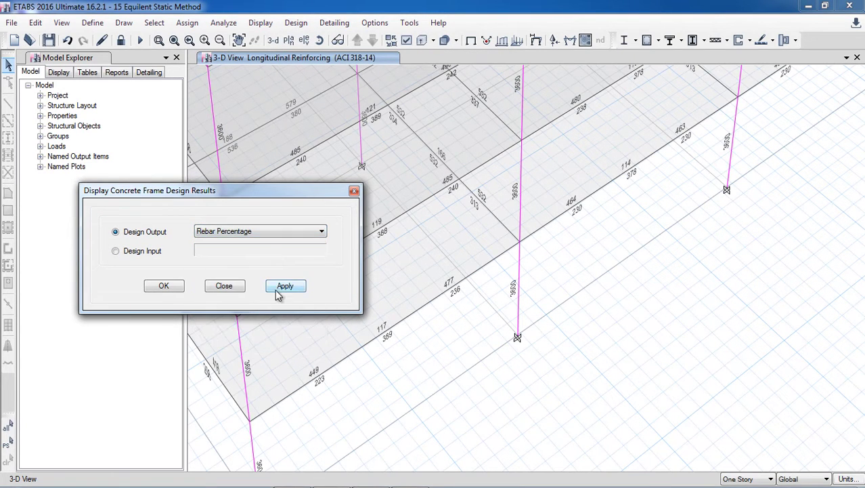
{"action": "left_click", "coordinate": [284, 287]}
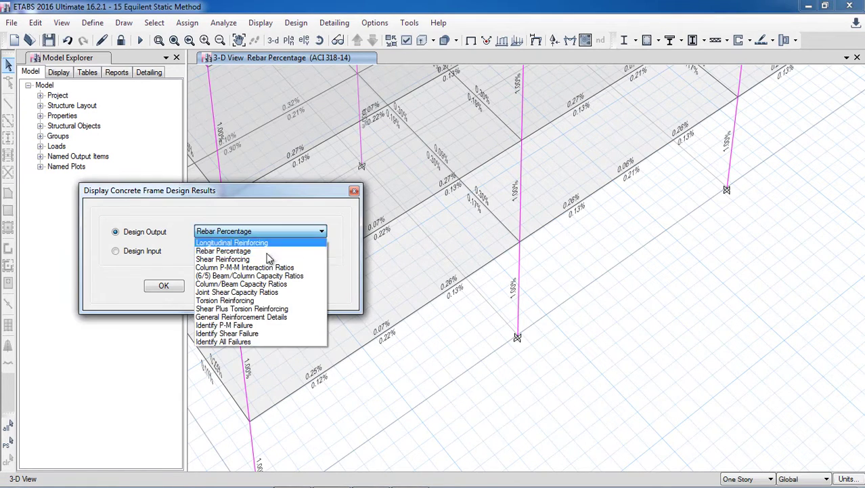
- Display the Shear Reinforcing output of the concrete frame design, look over the other output types, and close the design results
{"action": "left_click", "coordinate": [267, 260]}
{"action": "left_click", "coordinate": [285, 288]}
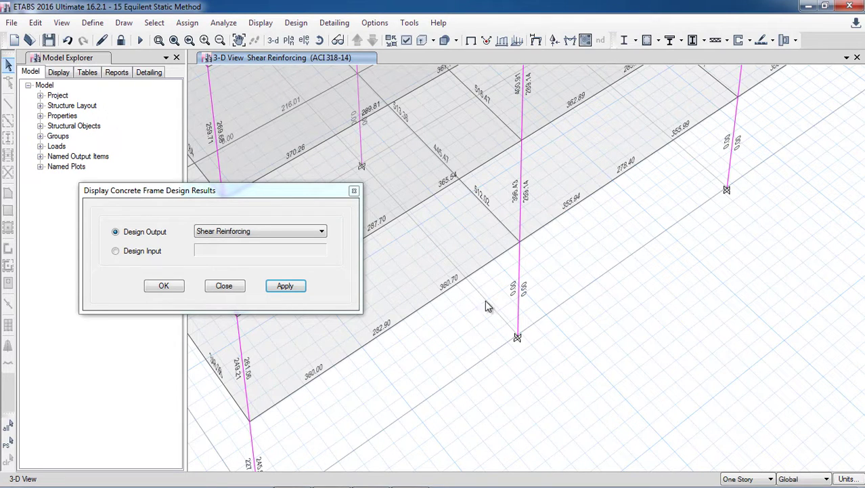
{"action": "left_click", "coordinate": [265, 233]}
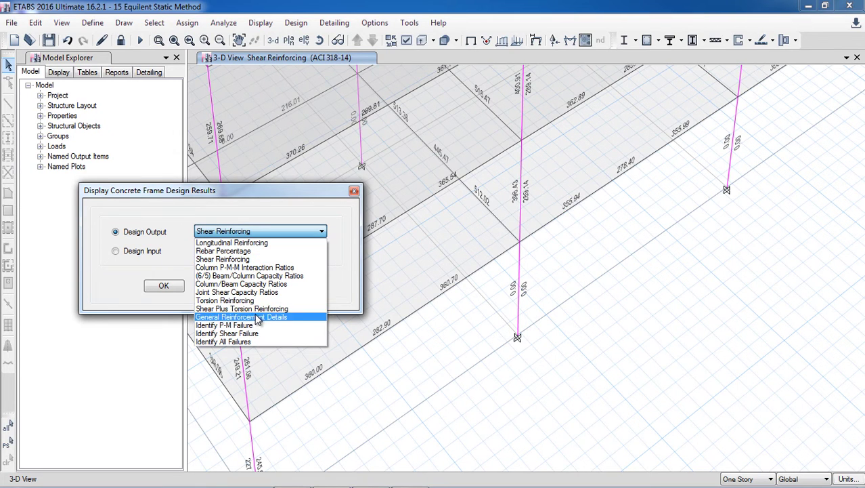
{"action": "left_click", "coordinate": [338, 277]}
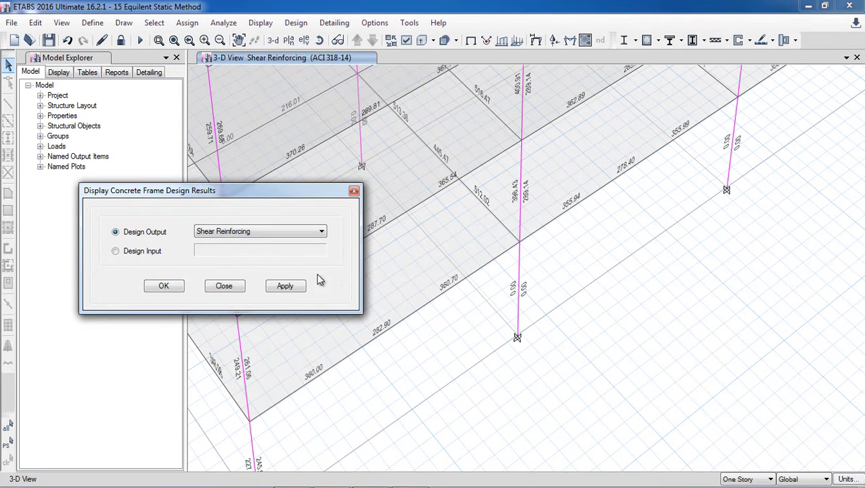
{"action": "left_click", "coordinate": [224, 286]}
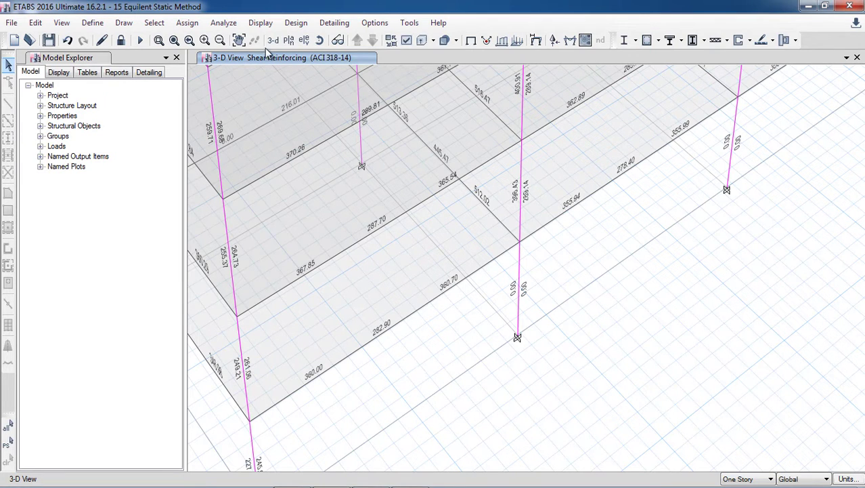
- Run the shear wall design check on the whole building model
{"action": "left_click", "coordinate": [296, 23]}
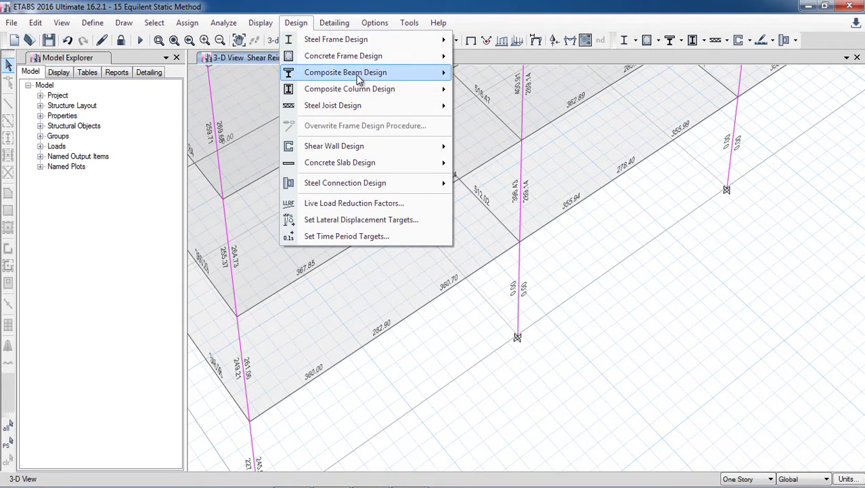
{"action": "left_click", "coordinate": [562, 274]}
{"action": "scroll", "coordinate": [582, 298], "scroll_direction": "down", "scroll_amount": 5}
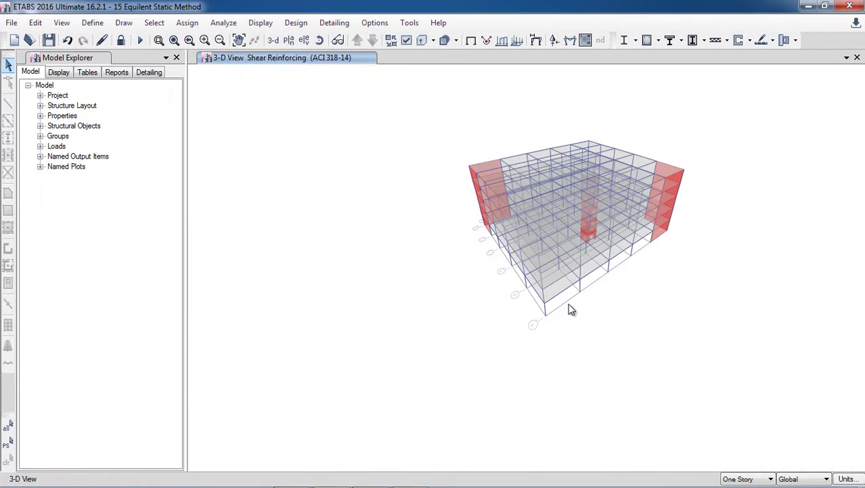
{"action": "scroll", "coordinate": [602, 190], "scroll_direction": "up", "scroll_amount": 4}
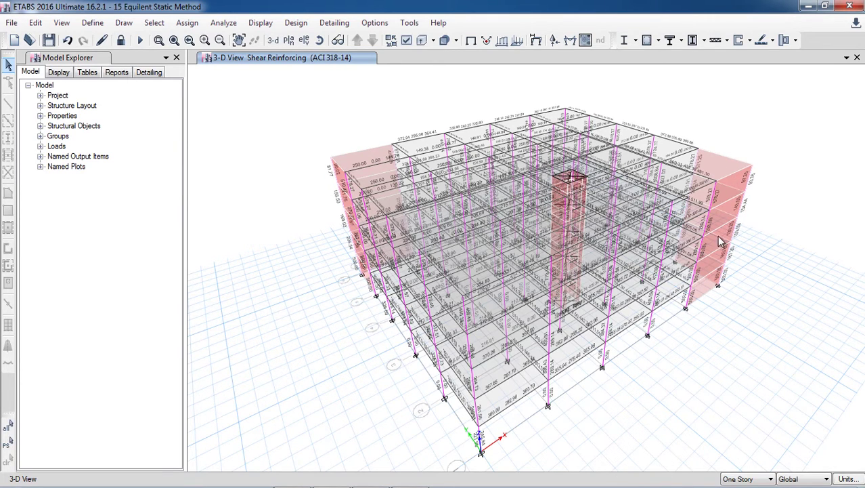
{"action": "left_click", "coordinate": [301, 25]}
{"action": "mouse_move", "coordinate": [340, 148]}
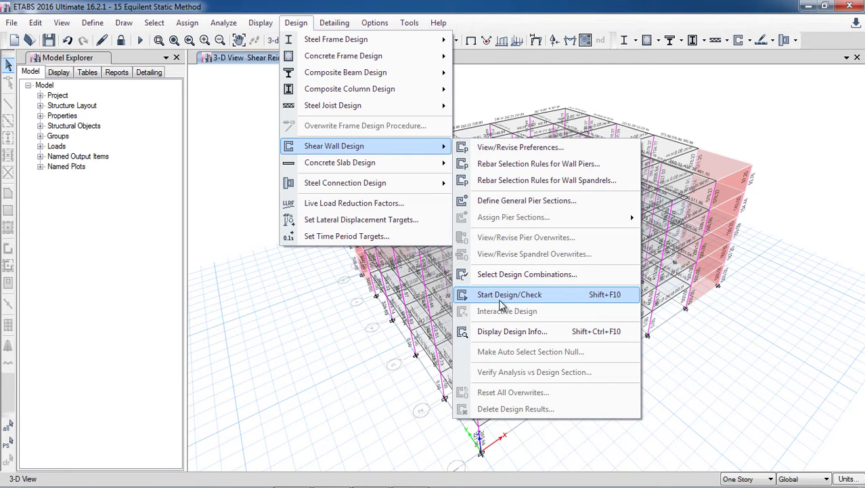
{"action": "left_click", "coordinate": [535, 301]}
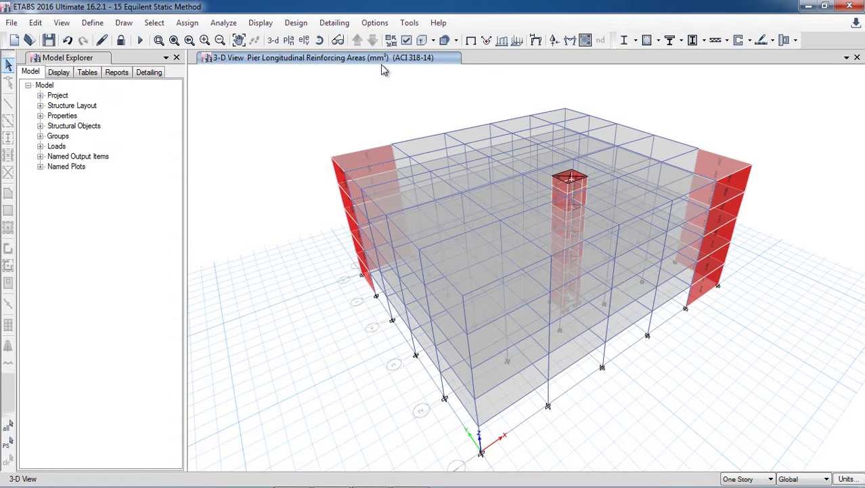
- Examine the pier longitudinal reinforcing areas on the corner shear wall from the base up to Story5
{"action": "left_click", "coordinate": [338, 40]}
{"action": "left_click_drag", "start_coordinate": [625, 298], "coordinate": [680, 368]}
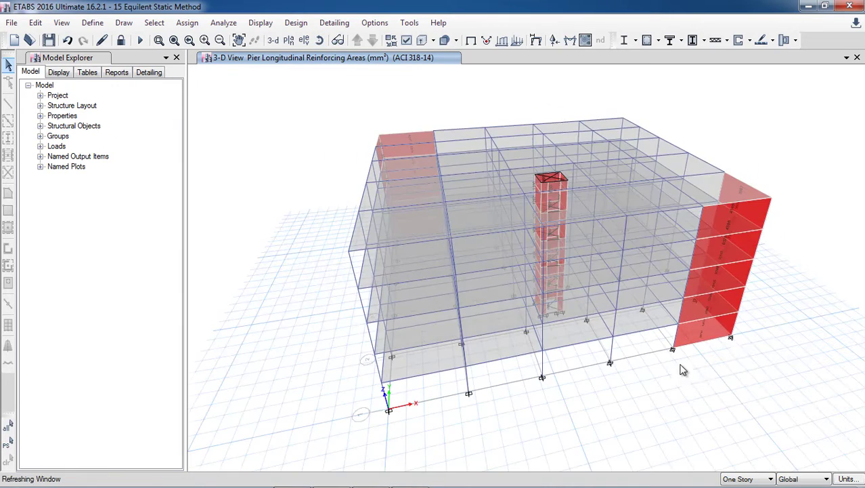
{"action": "scroll", "coordinate": [741, 349], "scroll_direction": "up", "scroll_amount": 5}
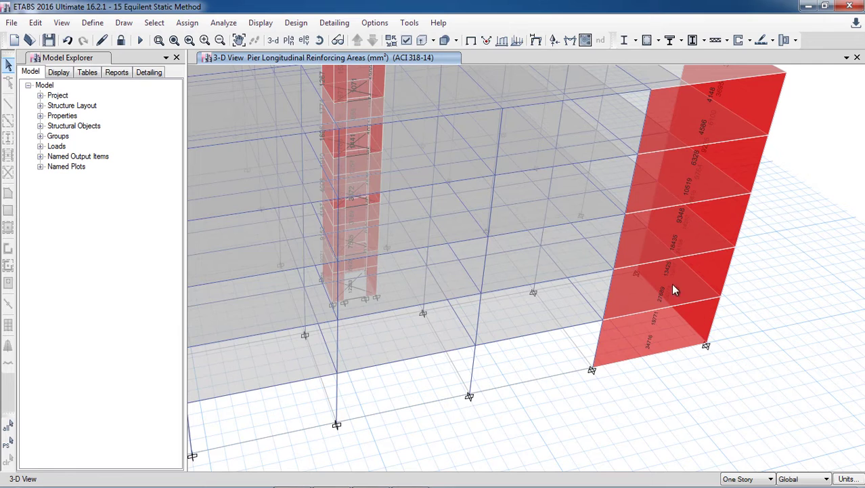
{"action": "scroll", "coordinate": [658, 325], "scroll_direction": "up", "scroll_amount": 3}
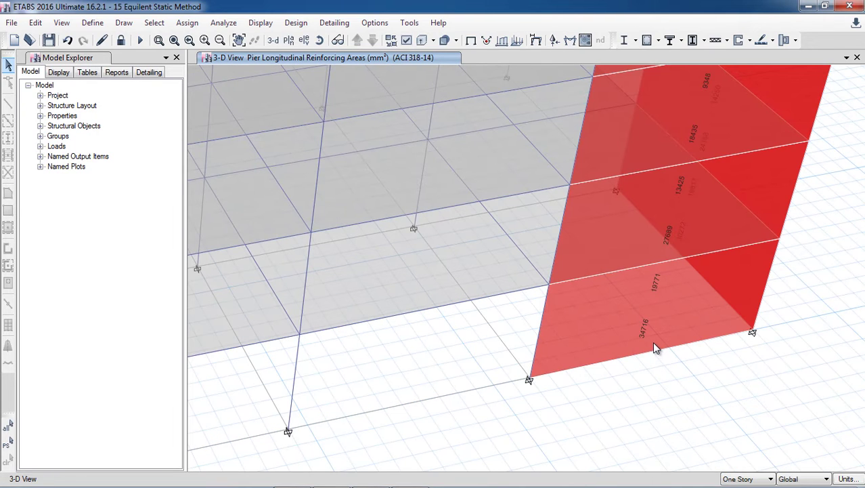
{"action": "left_click", "coordinate": [648, 338]}
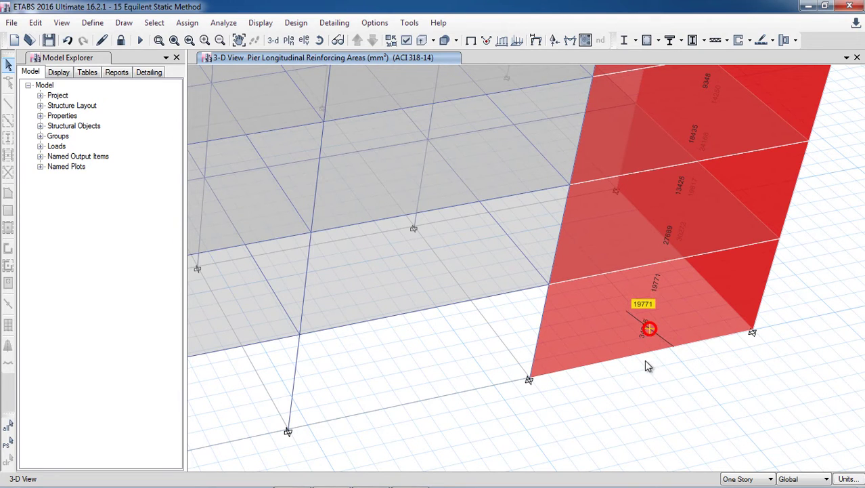
{"action": "scroll", "coordinate": [646, 366], "scroll_direction": "down", "scroll_amount": 3}
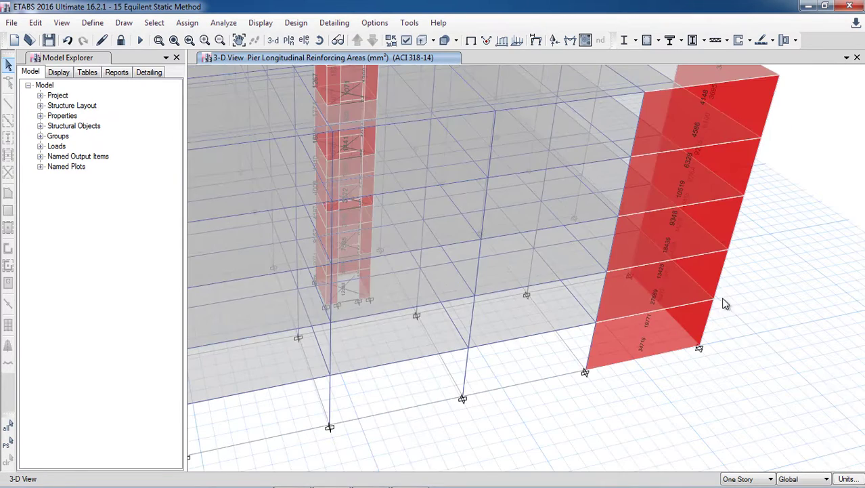
{"action": "scroll", "coordinate": [724, 279], "scroll_direction": "up", "scroll_amount": 2}
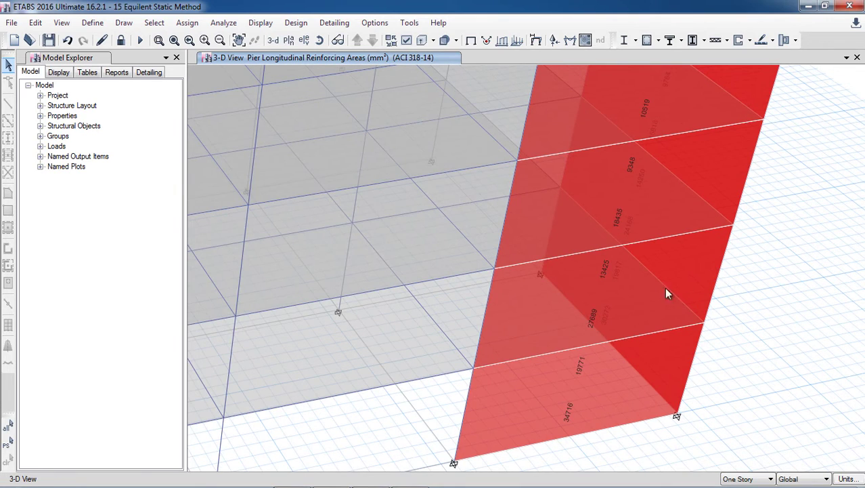
{"action": "scroll", "coordinate": [619, 342], "scroll_direction": "down", "scroll_amount": 3}
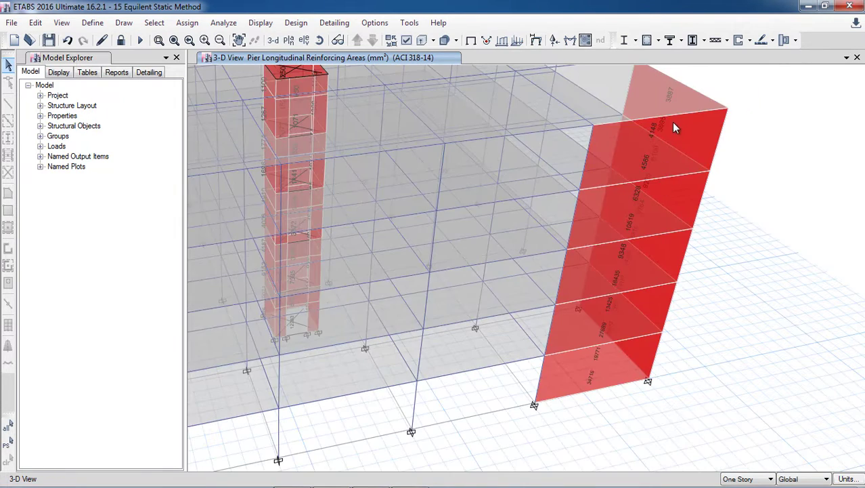
{"action": "scroll", "coordinate": [674, 128], "scroll_direction": "up", "scroll_amount": 5}
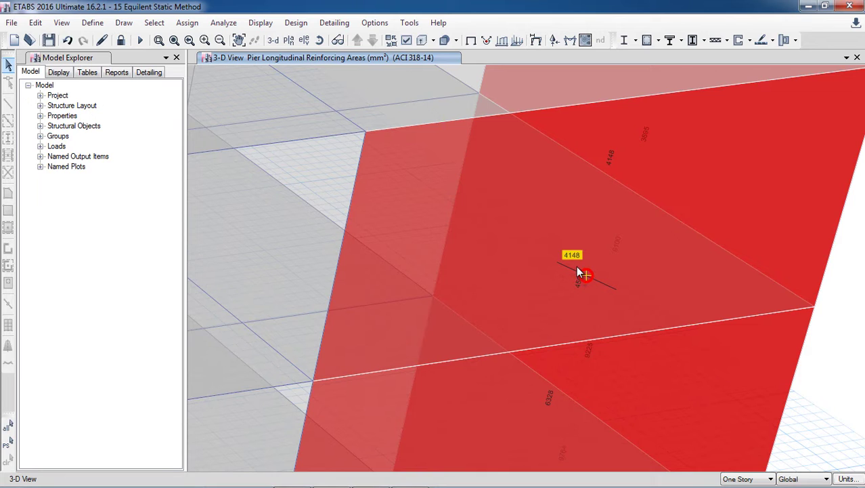
{"action": "scroll", "coordinate": [546, 251], "scroll_direction": "down", "scroll_amount": 5}
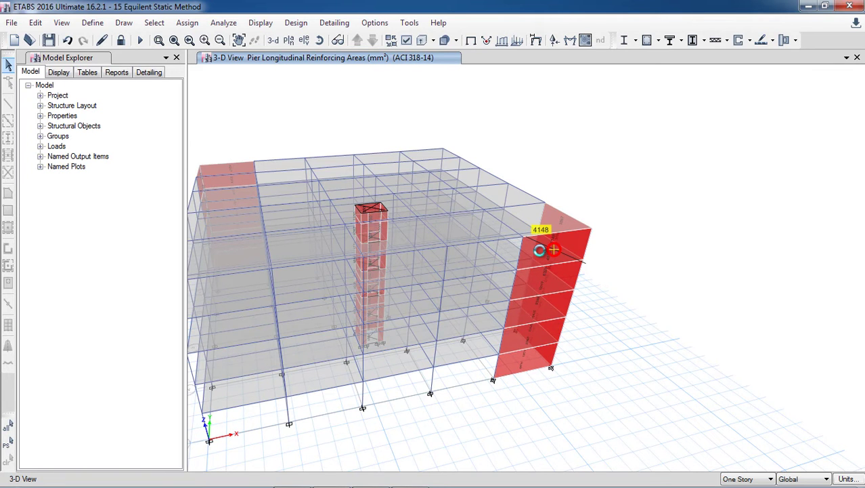
- Open the design report of Story5 pier P5, review its flexural, shear and boundary element results, and close it
{"action": "right_click", "coordinate": [538, 249]}
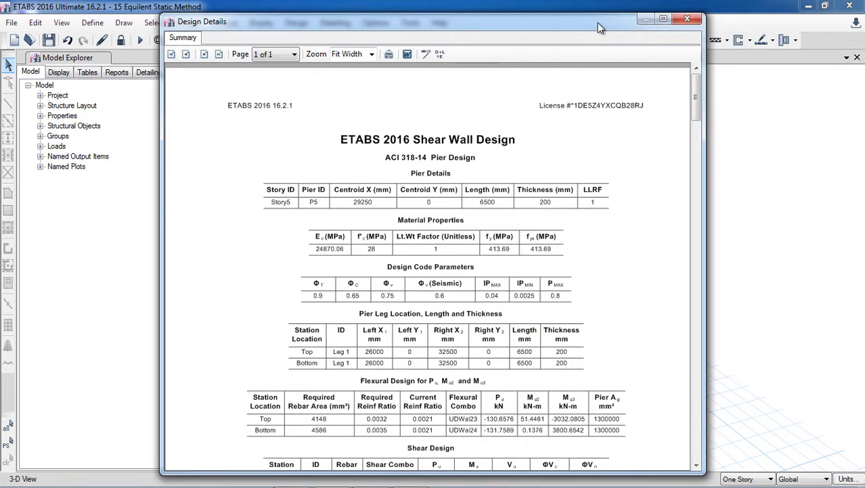
{"action": "left_click_drag", "start_coordinate": [597, 22], "coordinate": [378, 50]}
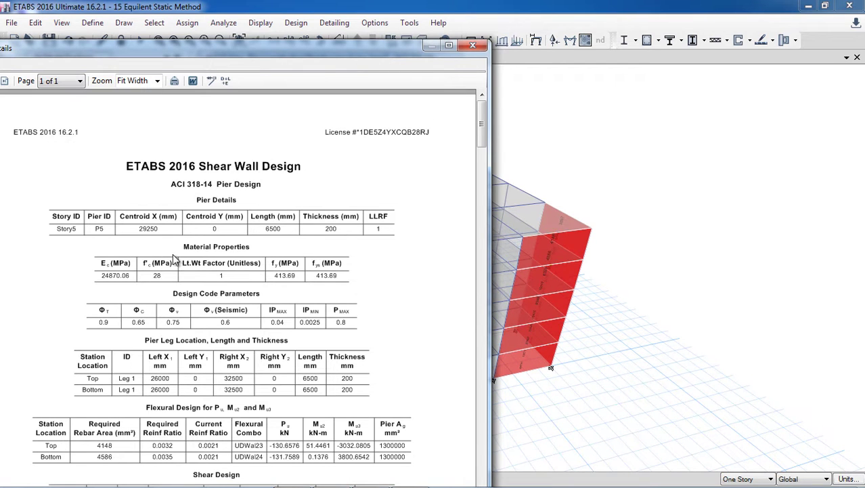
{"action": "scroll", "coordinate": [174, 264], "scroll_direction": "down", "scroll_amount": 8}
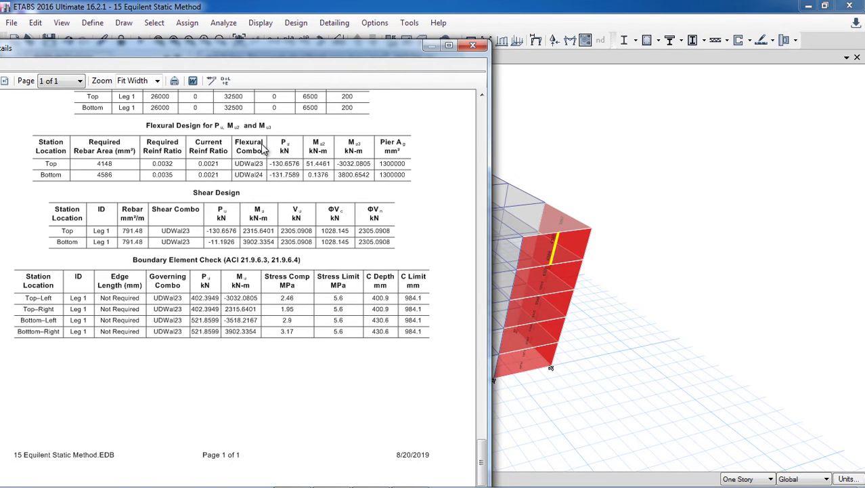
{"action": "left_click", "coordinate": [474, 46]}
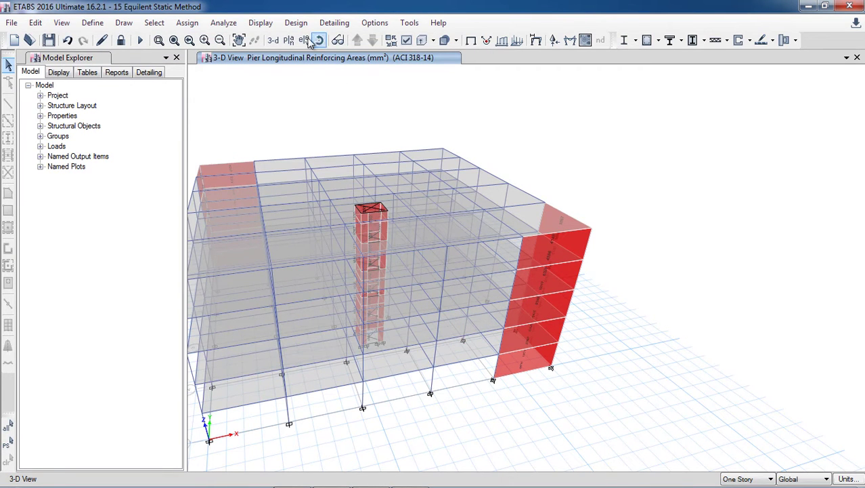
- Inspect the shear wall core in the Story5 plan view and return to the 3-D view
{"action": "left_click", "coordinate": [289, 40]}
{"action": "left_click", "coordinate": [476, 383]}
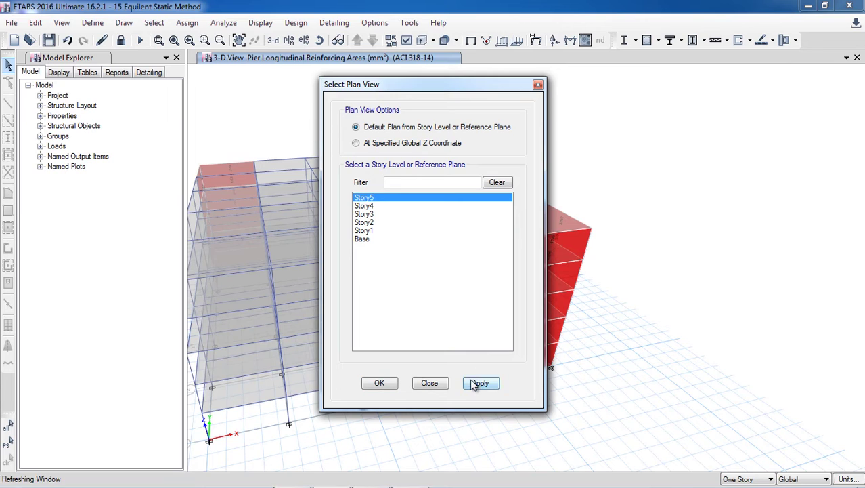
{"action": "left_click", "coordinate": [386, 382]}
{"action": "scroll", "coordinate": [537, 411], "scroll_direction": "up", "scroll_amount": 5}
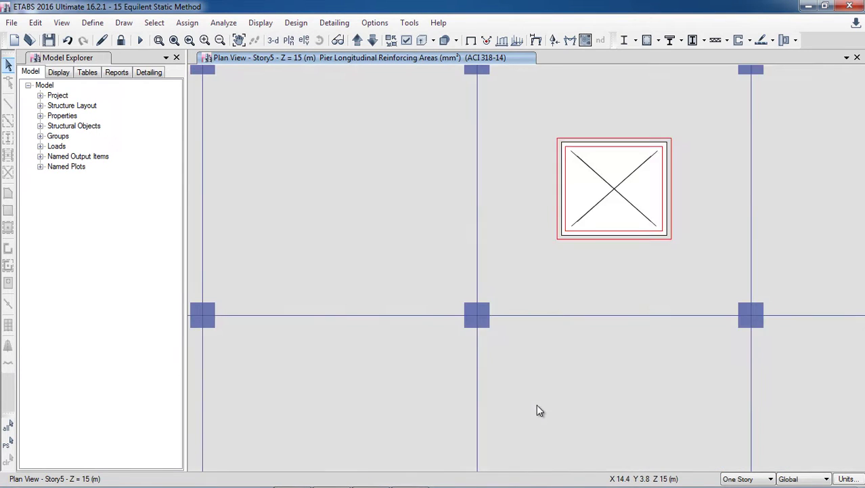
{"action": "scroll", "coordinate": [536, 410], "scroll_direction": "down", "scroll_amount": 5}
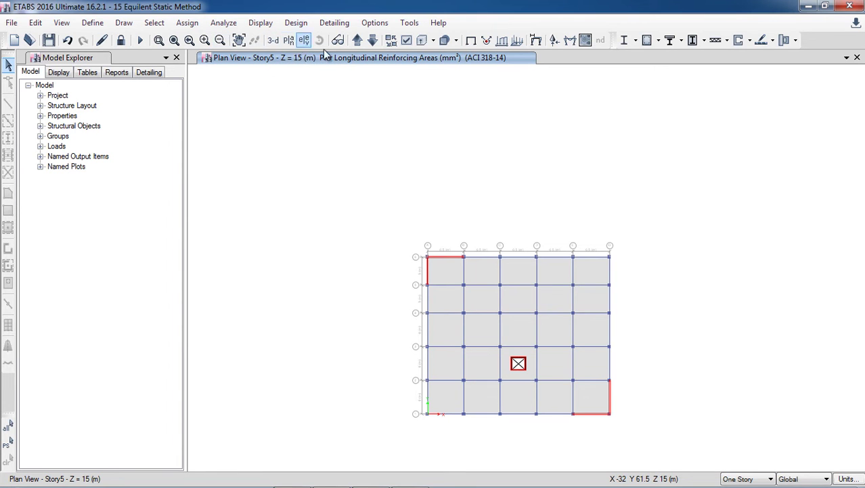
{"action": "left_click", "coordinate": [273, 41]}
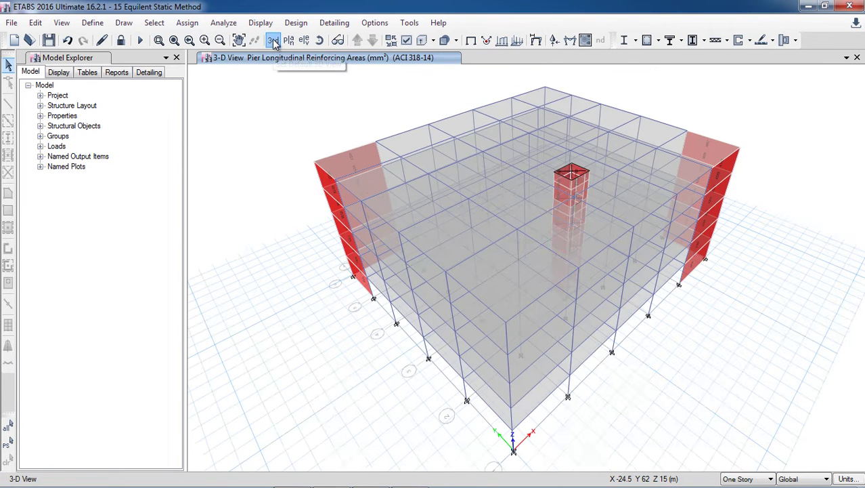
- Select all walls with the wall properties Wall 200 mm, Wall1, Wall7 and Wall8
{"action": "mouse_move", "coordinate": [580, 185]}
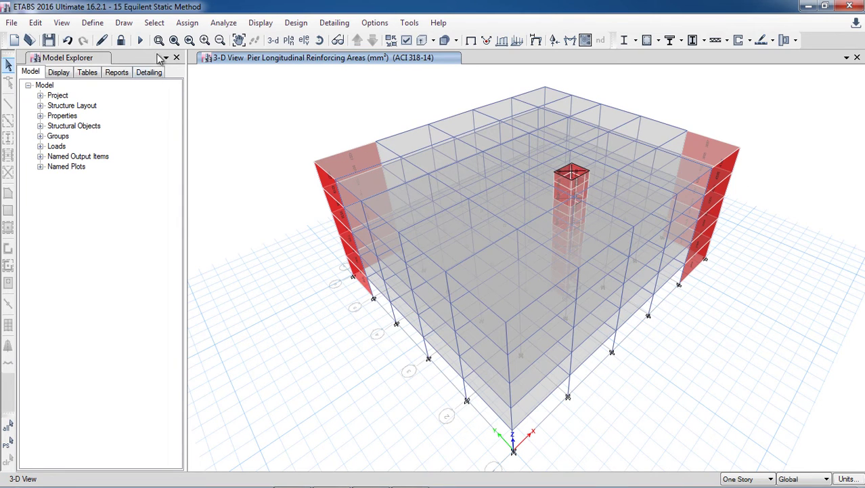
{"action": "left_click", "coordinate": [154, 22]}
{"action": "mouse_move", "coordinate": [271, 46]}
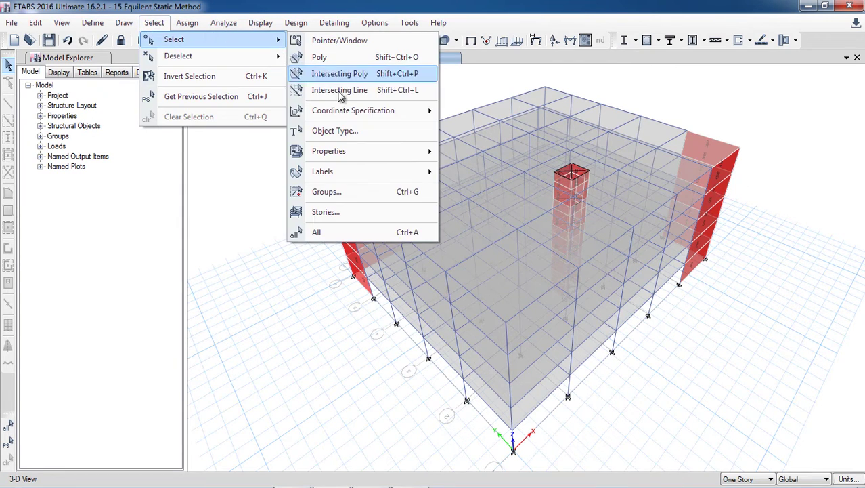
{"action": "mouse_move", "coordinate": [390, 158]}
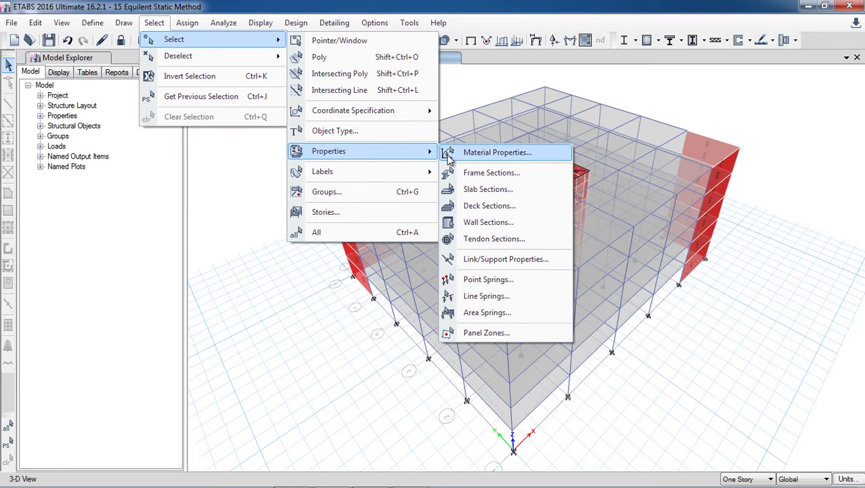
{"action": "left_click", "coordinate": [489, 222]}
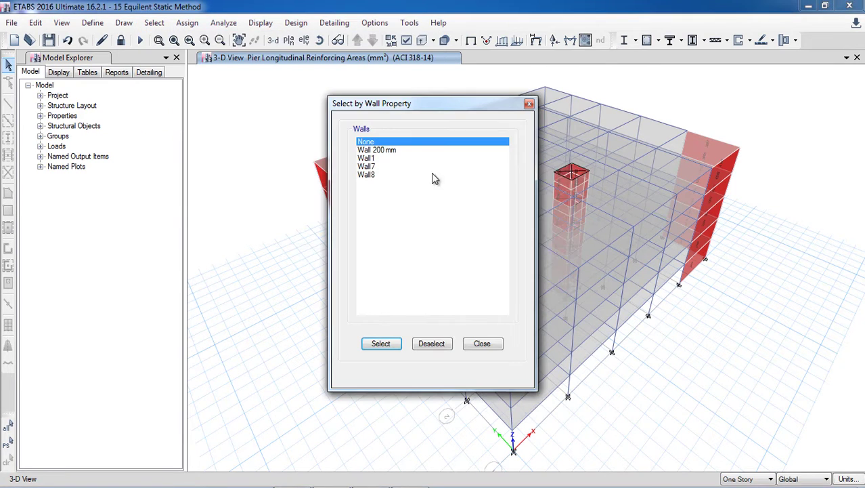
{"action": "left_click_drag", "start_coordinate": [390, 150], "coordinate": [390, 178]}
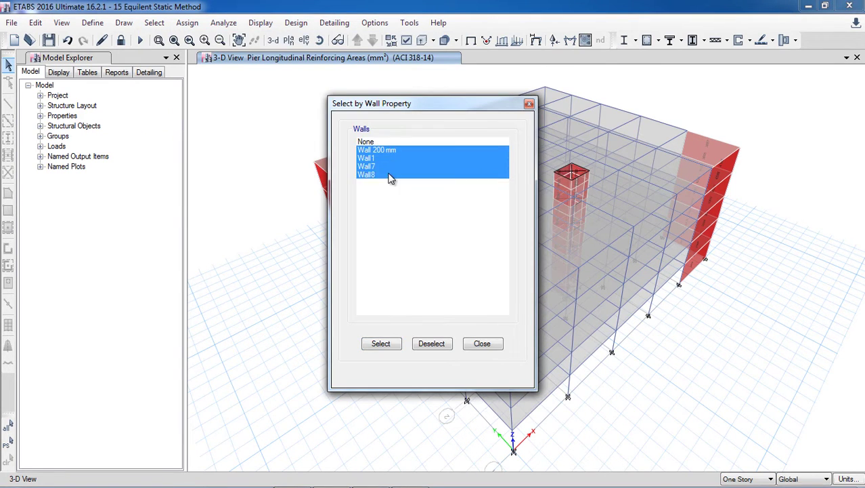
{"action": "left_click", "coordinate": [381, 344]}
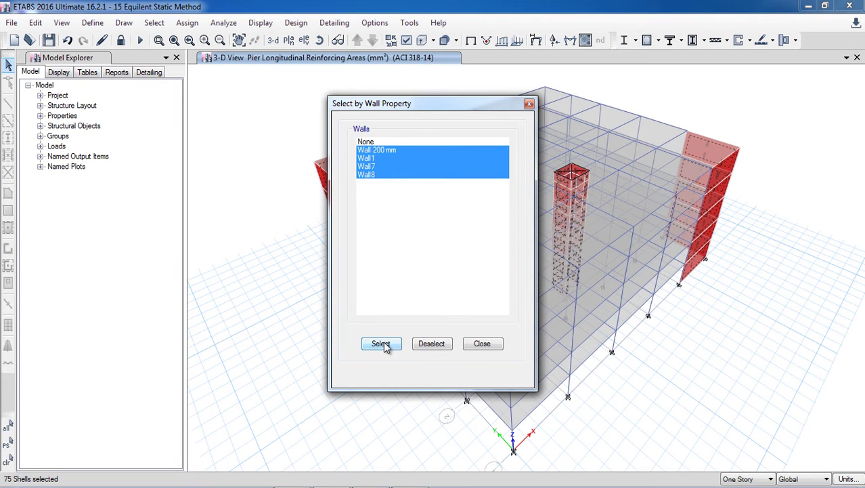
{"action": "left_click", "coordinate": [482, 344]}
- Show only the selected walls in the 3-D view and inspect the longitudinal reinforcing areas on the core piers
{"action": "left_click", "coordinate": [61, 23]}
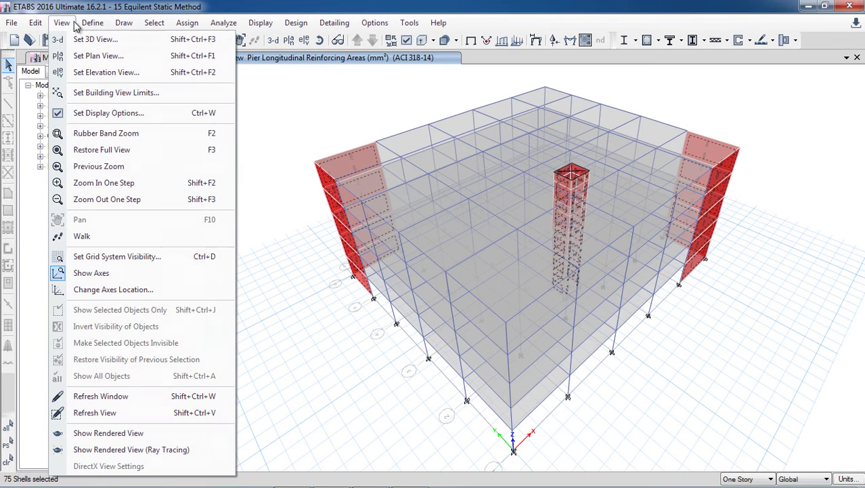
{"action": "key", "text": "Escape"}
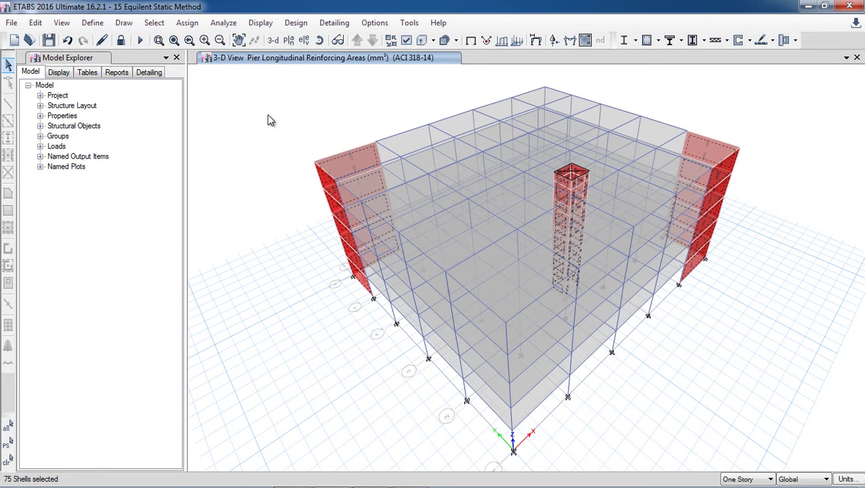
{"action": "left_click", "coordinate": [59, 24]}
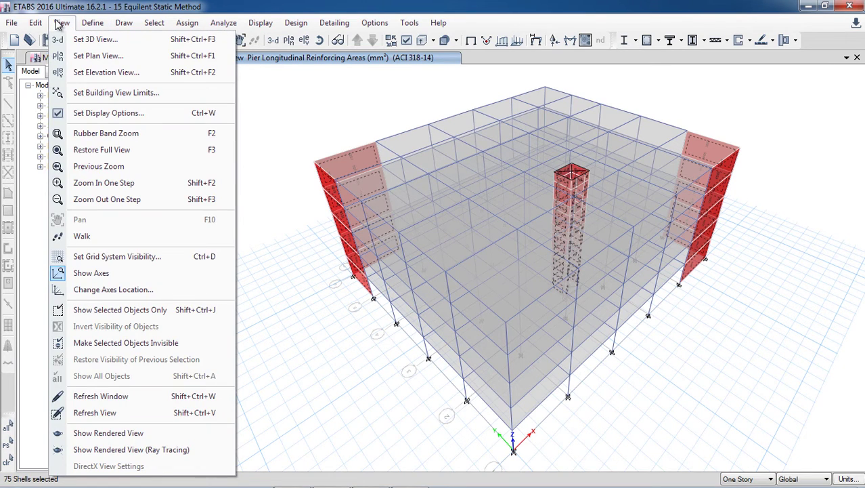
{"action": "left_click", "coordinate": [119, 310]}
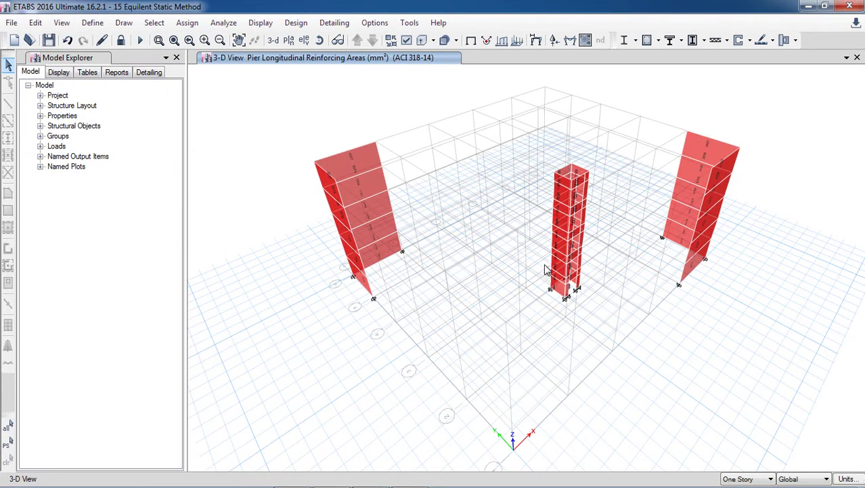
{"action": "scroll", "coordinate": [603, 227], "scroll_direction": "up", "scroll_amount": 2}
{"action": "scroll", "coordinate": [576, 176], "scroll_direction": "up", "scroll_amount": 2}
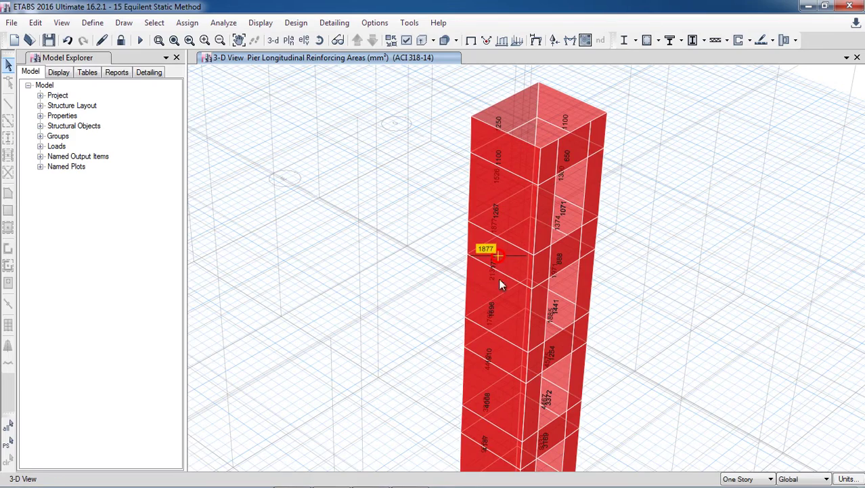
{"action": "scroll", "coordinate": [584, 281], "scroll_direction": "down", "scroll_amount": 2}
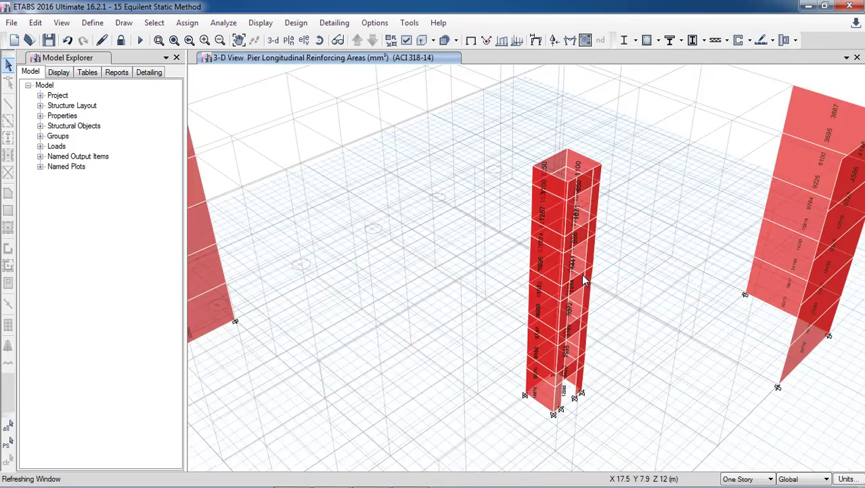
{"action": "scroll", "coordinate": [572, 298], "scroll_direction": "up", "scroll_amount": 2}
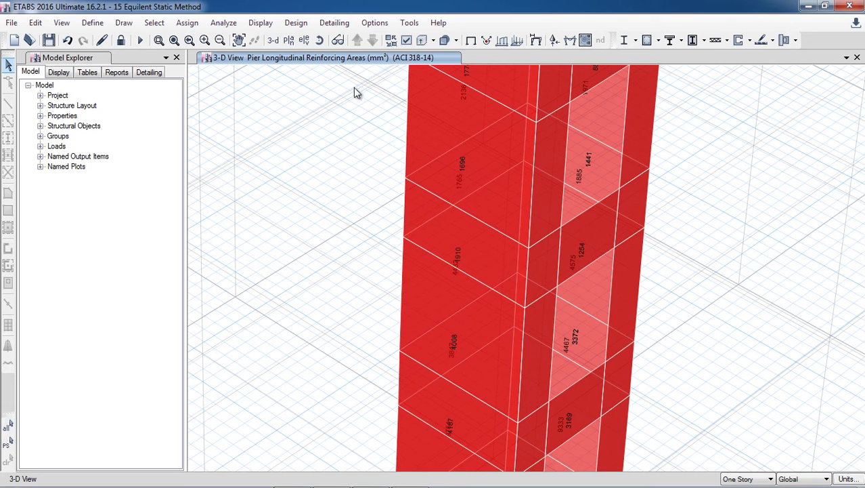
- Display Pier D/C Ratios as the shear wall design output on the wall piers and close the results dialog
{"action": "left_click", "coordinate": [296, 22]}
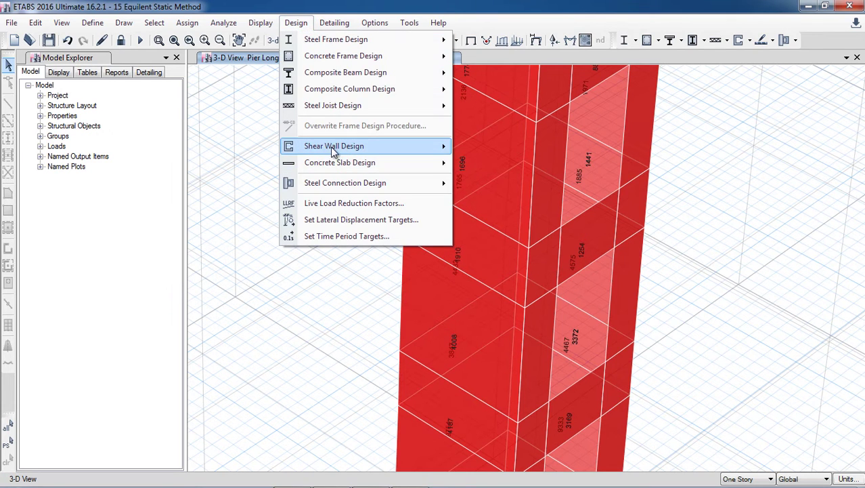
{"action": "mouse_move", "coordinate": [354, 146]}
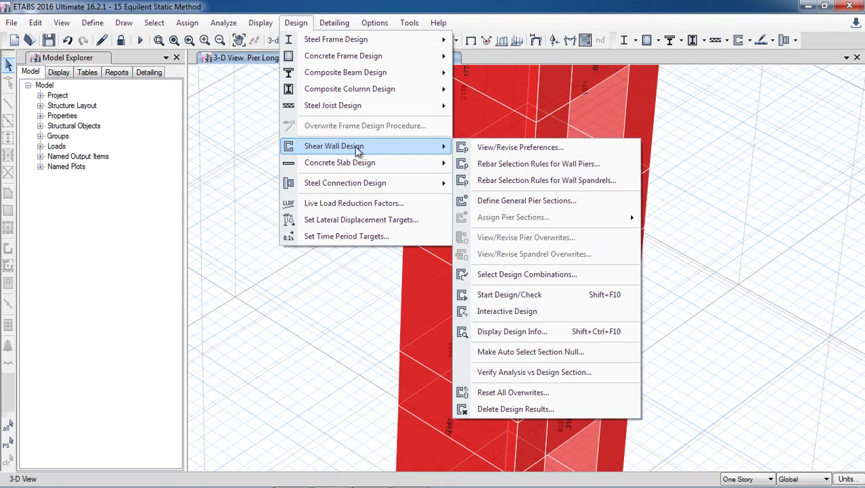
{"action": "left_click", "coordinate": [525, 330]}
{"action": "left_click_drag", "start_coordinate": [491, 185], "coordinate": [306, 142]}
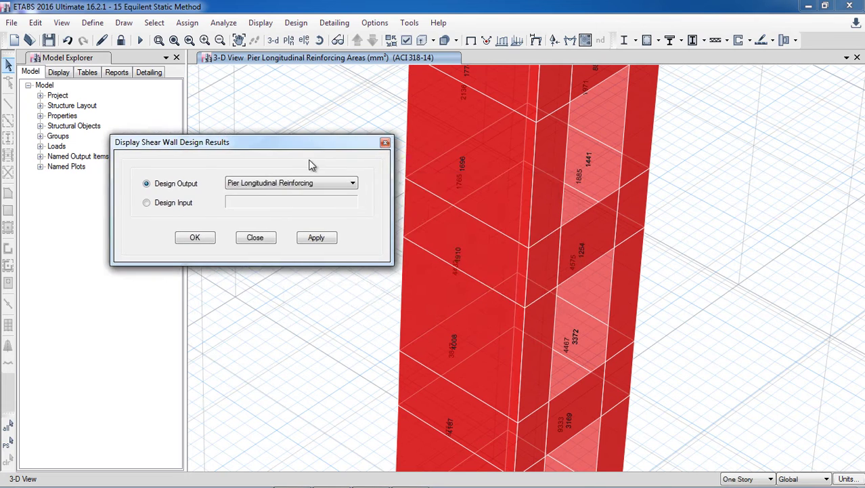
{"action": "left_click", "coordinate": [310, 183]}
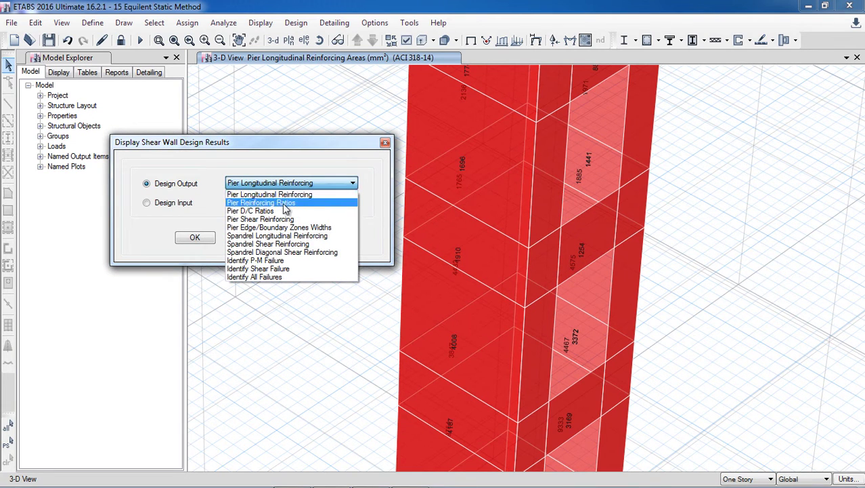
{"action": "left_click", "coordinate": [285, 203]}
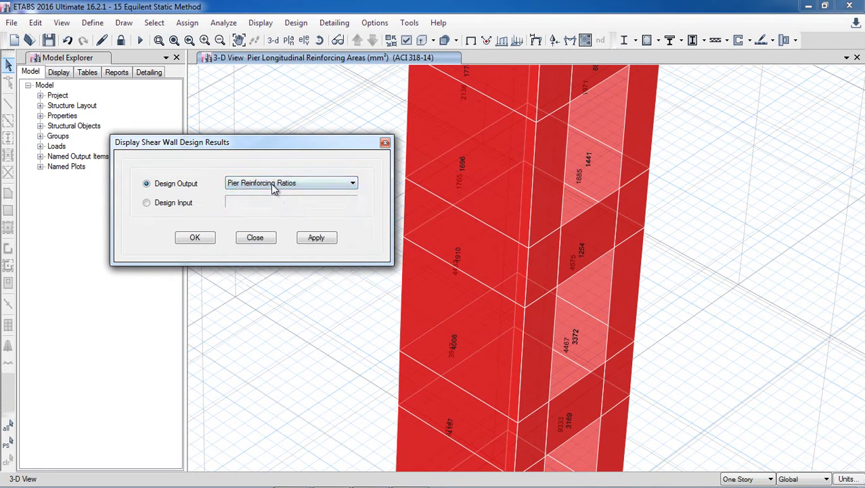
{"action": "left_click", "coordinate": [273, 188]}
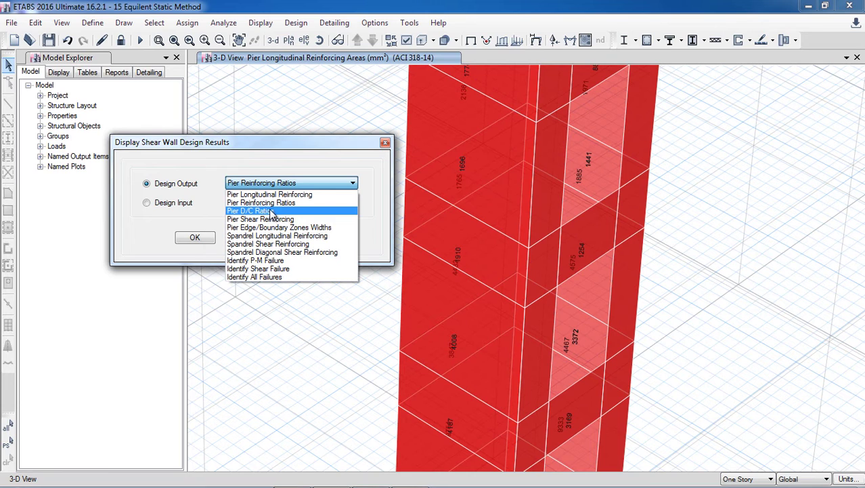
{"action": "left_click", "coordinate": [273, 213]}
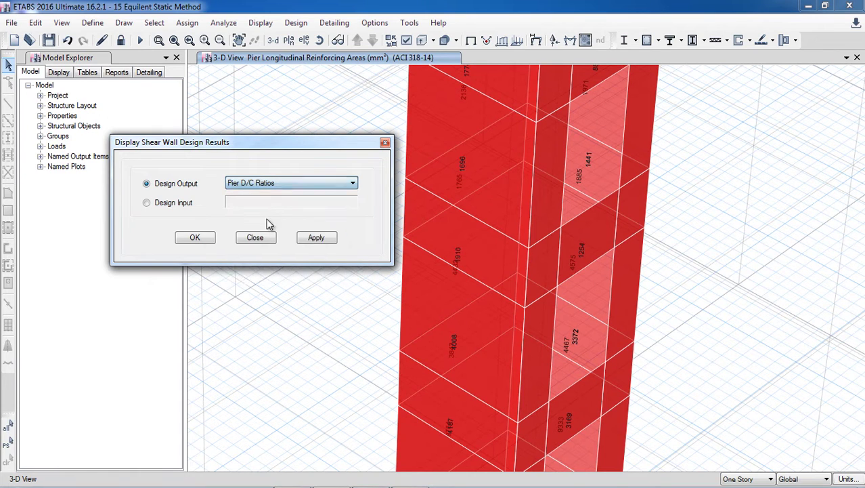
{"action": "left_click", "coordinate": [309, 239]}
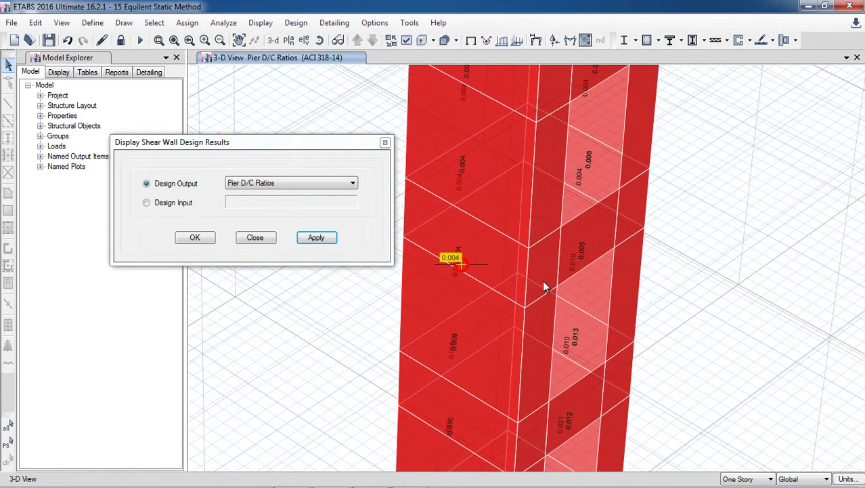
{"action": "left_click", "coordinate": [262, 241]}
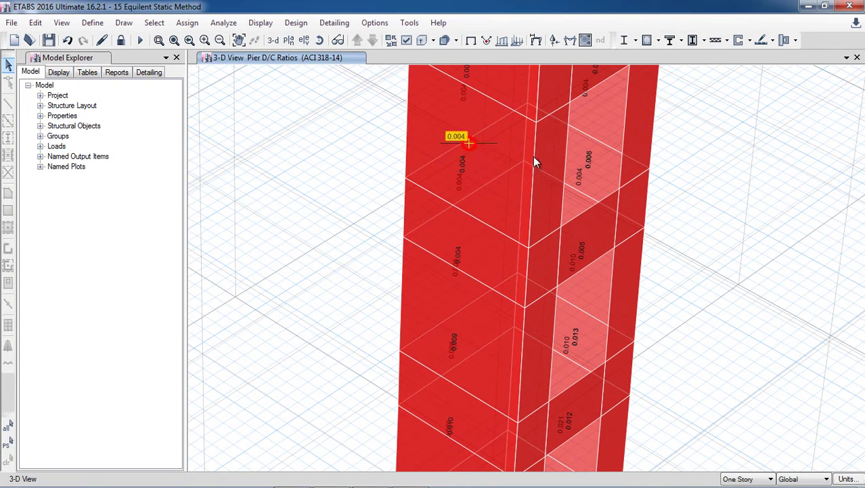